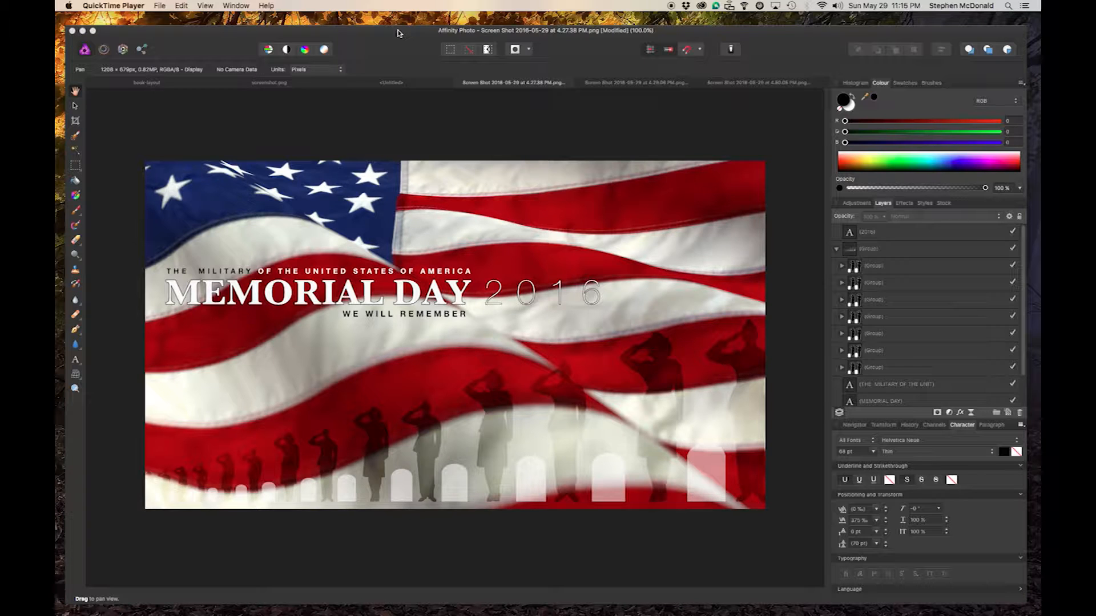
# Step: Try the Liquify, Develop and Export personas, and return to the Photo persona
pyautogui.click(105, 50)
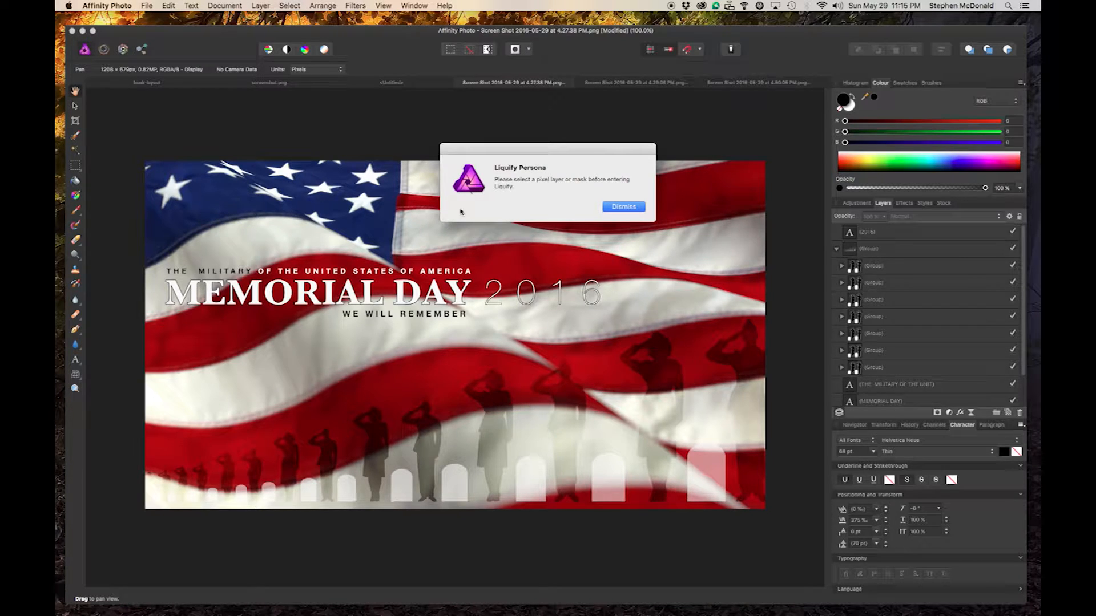
pyautogui.click(624, 207)
pyautogui.click(123, 49)
pyautogui.click(624, 206)
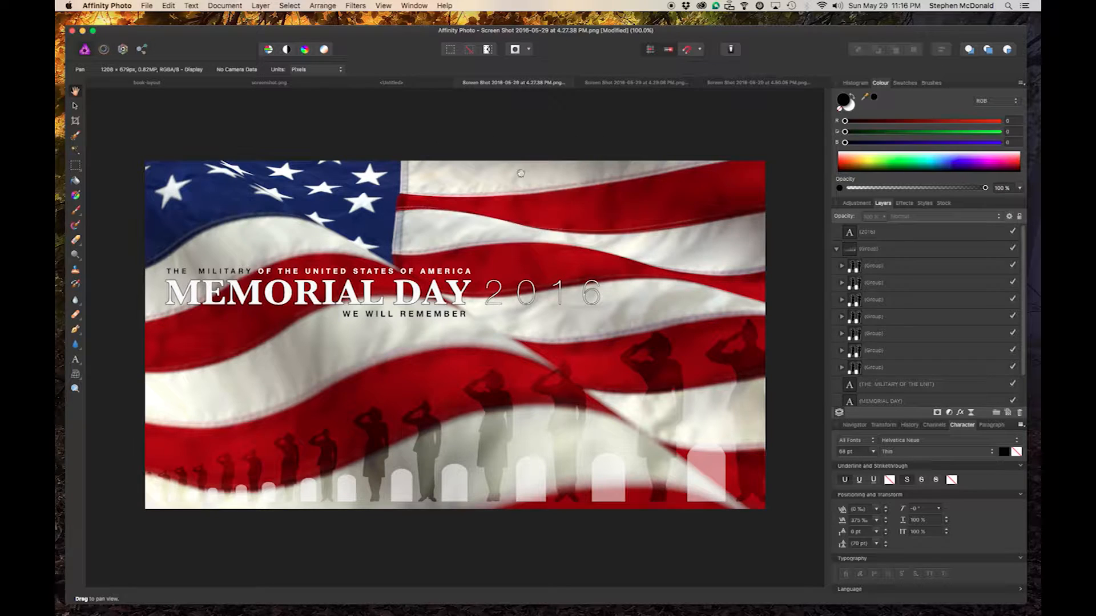
pyautogui.click(141, 50)
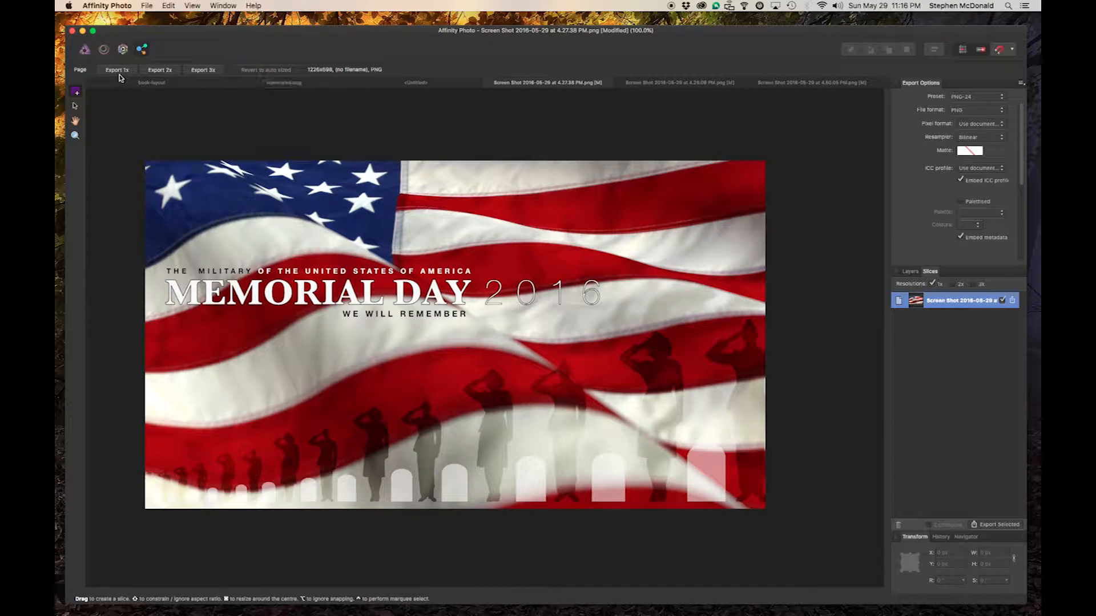
pyautogui.click(84, 50)
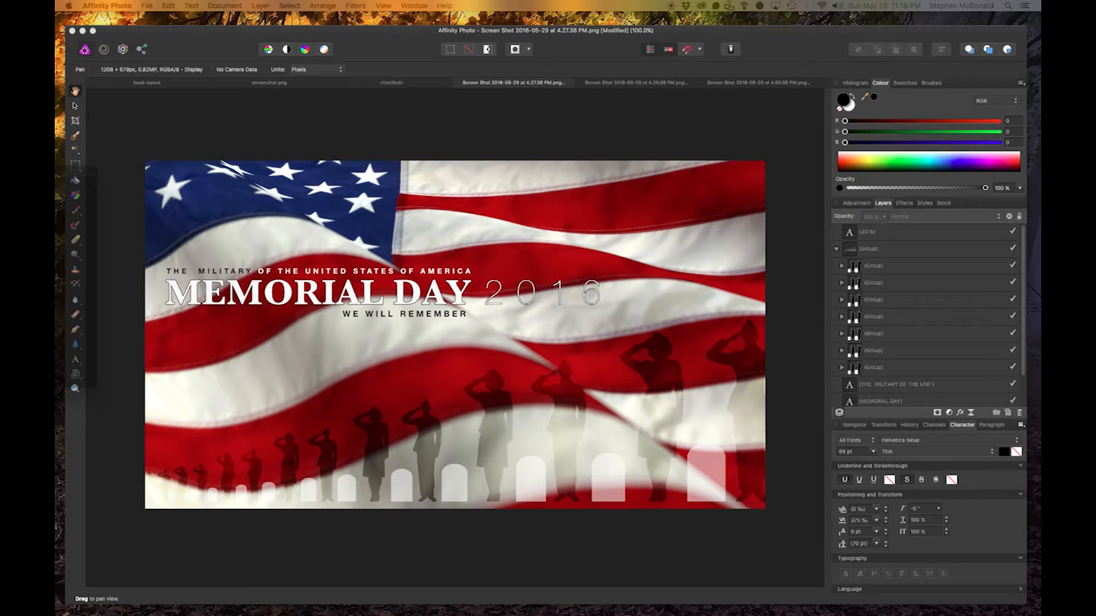
# Step: Play the movie VideoToasterEdited (Converted).mov in QuickTime Player and close it without saving
pyautogui.moveTo(367, 139); pyautogui.dragTo(456, 138)
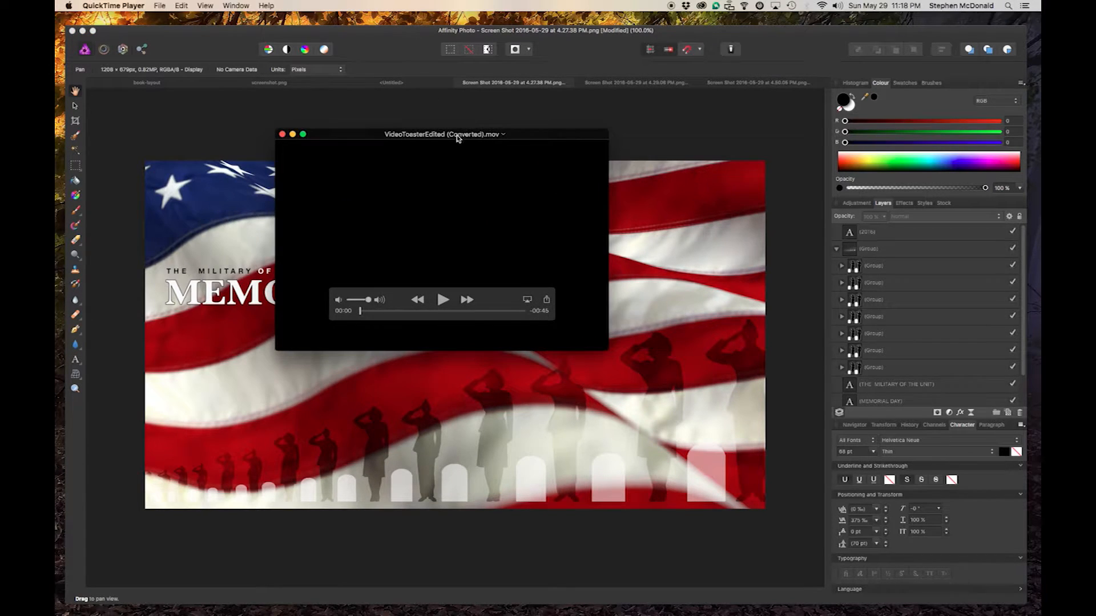
pyautogui.click(442, 299)
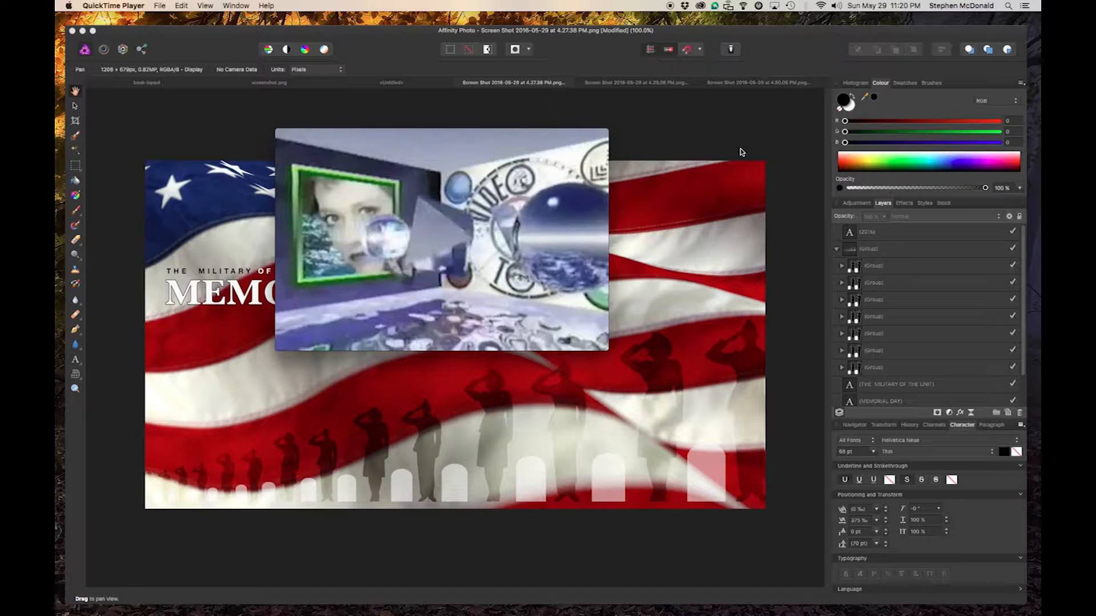
pyautogui.scroll(-2, 736, 150)
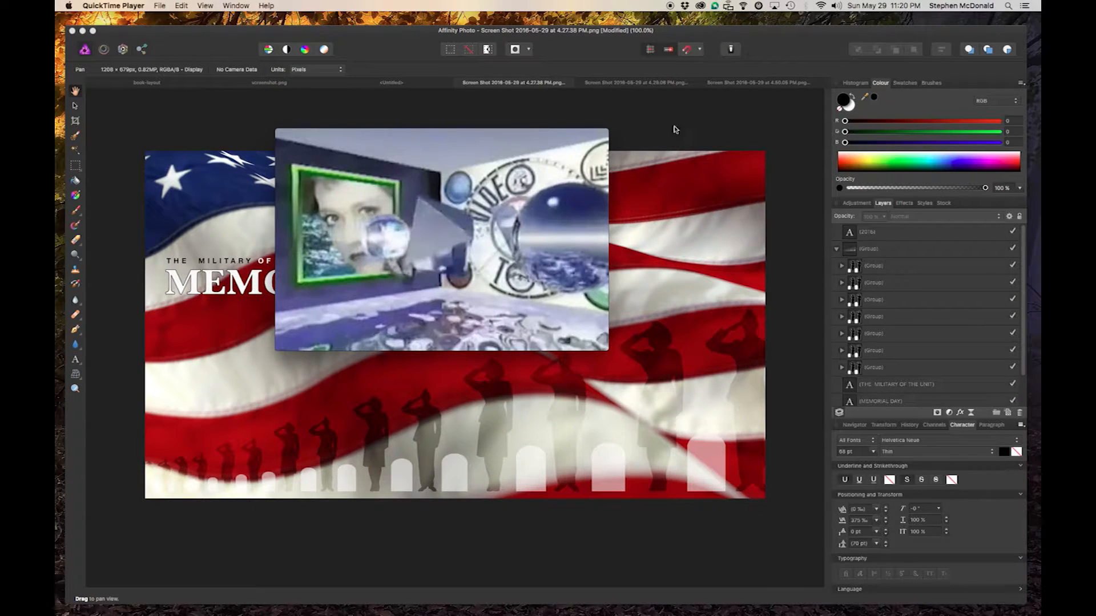
pyautogui.moveTo(432, 136)
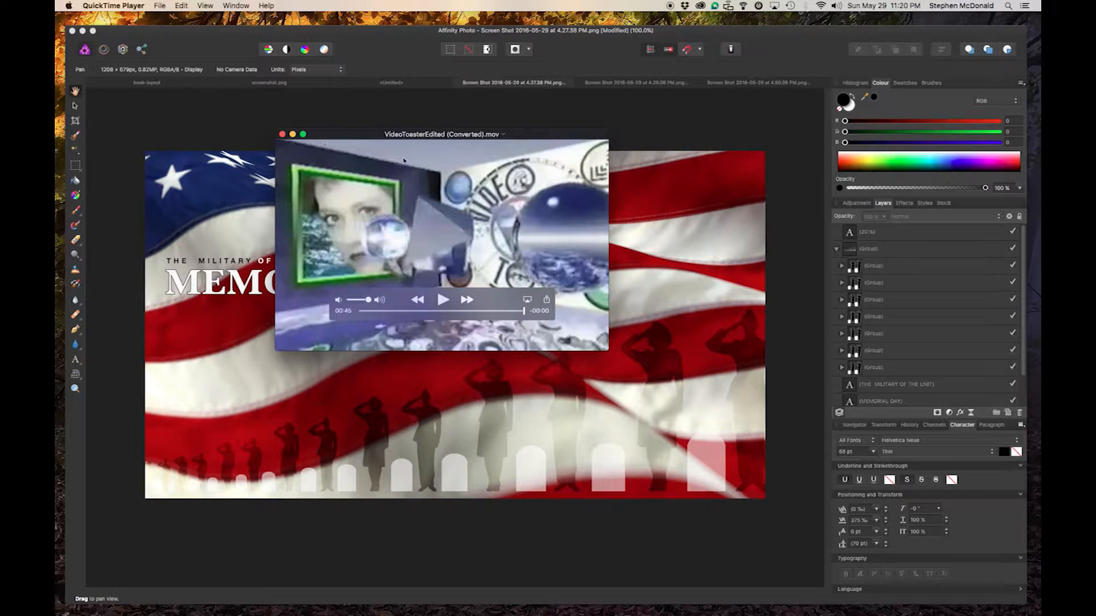
pyautogui.click(282, 136)
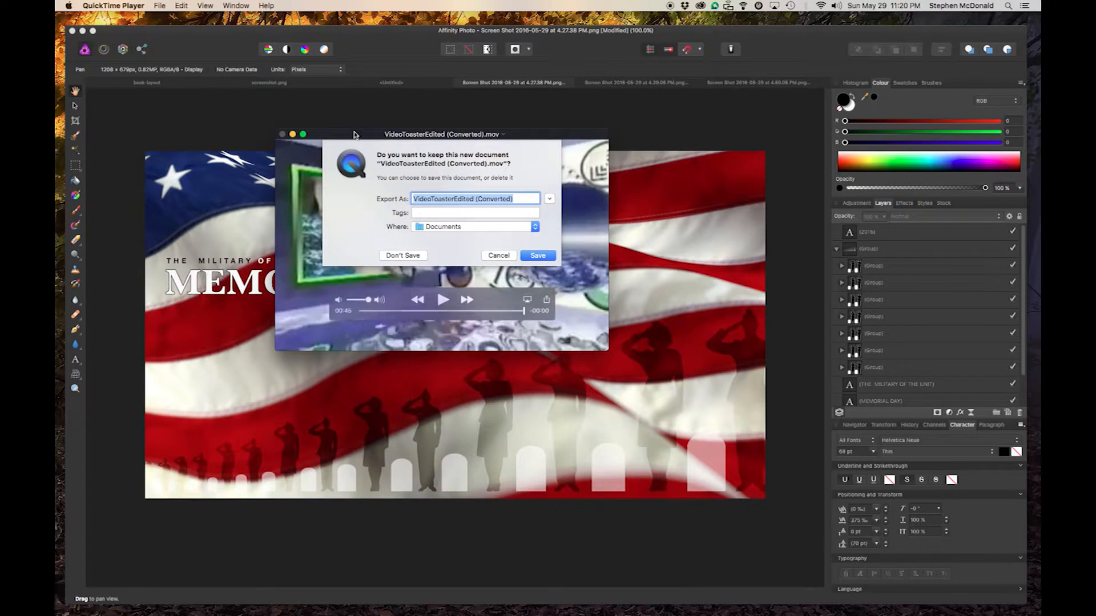
pyautogui.moveTo(340, 129); pyautogui.dragTo(221, 128)
pyautogui.click(283, 254)
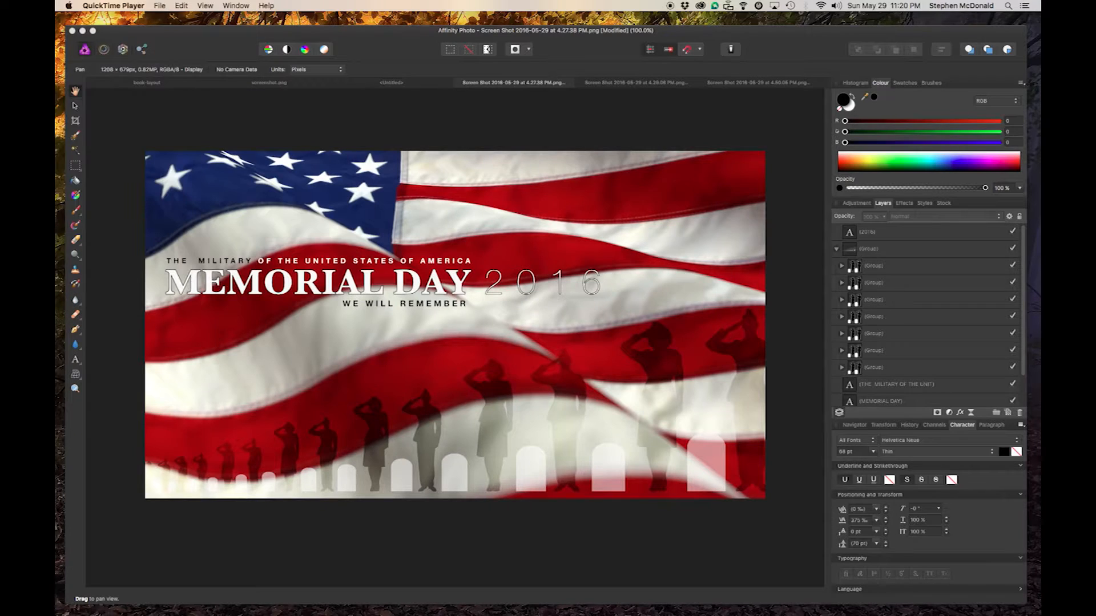
# Step: Preview the us-flag.png image in Finder and close the preview
pyautogui.click(500, 131)
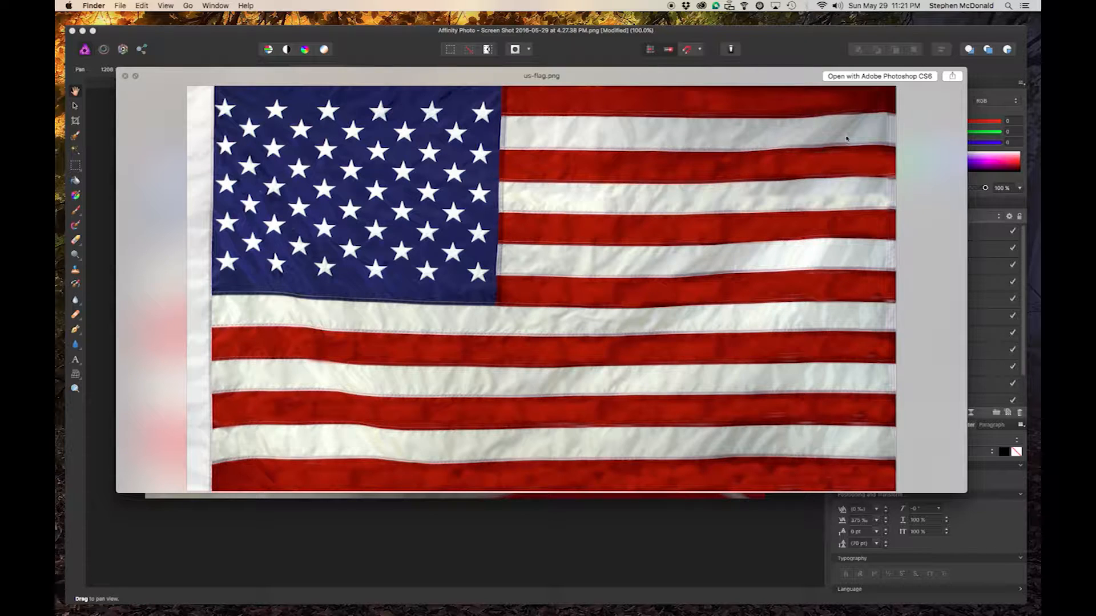
pyautogui.click(237, 74)
pyautogui.moveTo(237, 74); pyautogui.dragTo(256, 126)
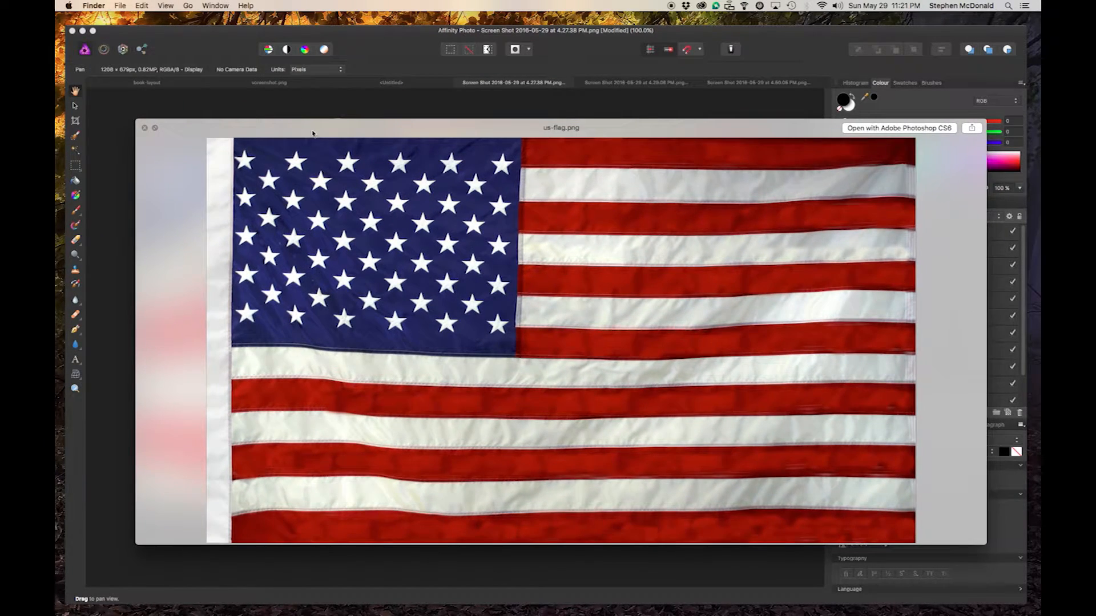
pyautogui.moveTo(222, 127); pyautogui.dragTo(217, 92)
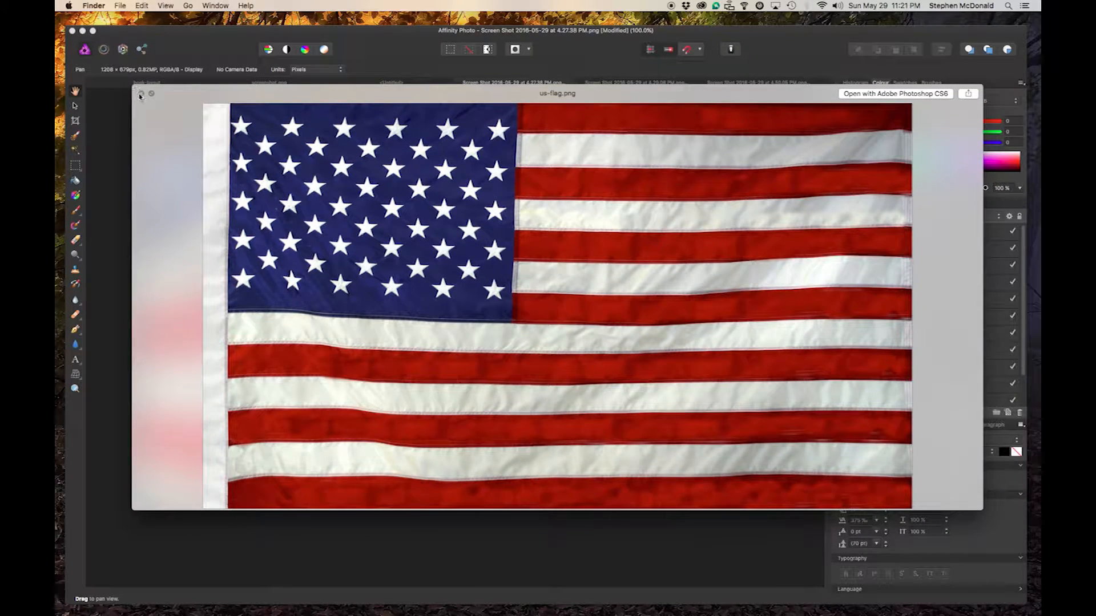
pyautogui.click(141, 93)
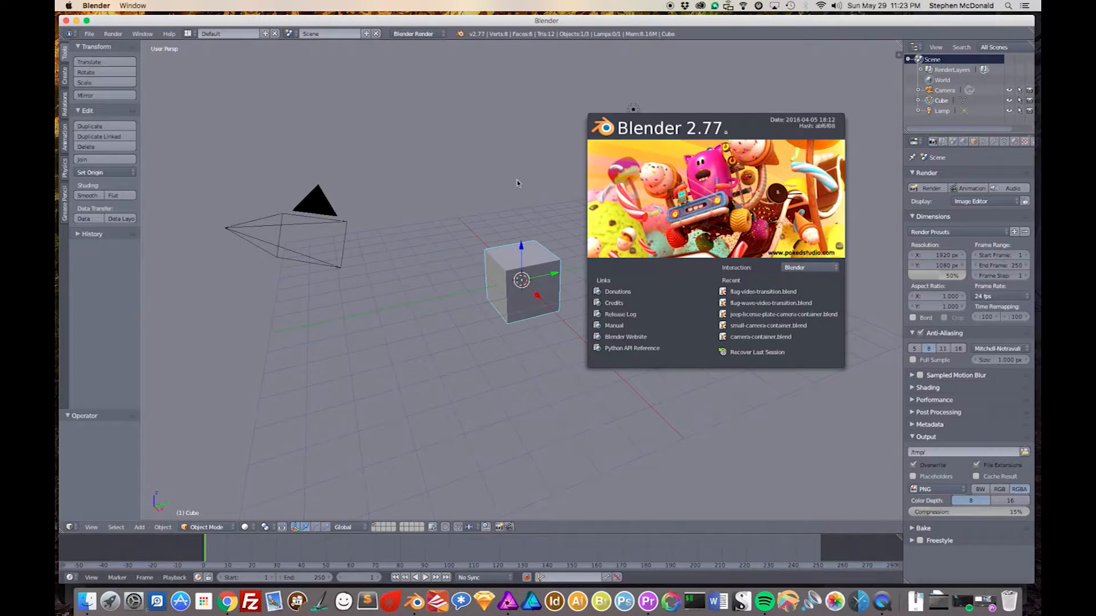
# Step: Dismiss the splash screen and delete the default cube from the scene
pyautogui.click(519, 183)
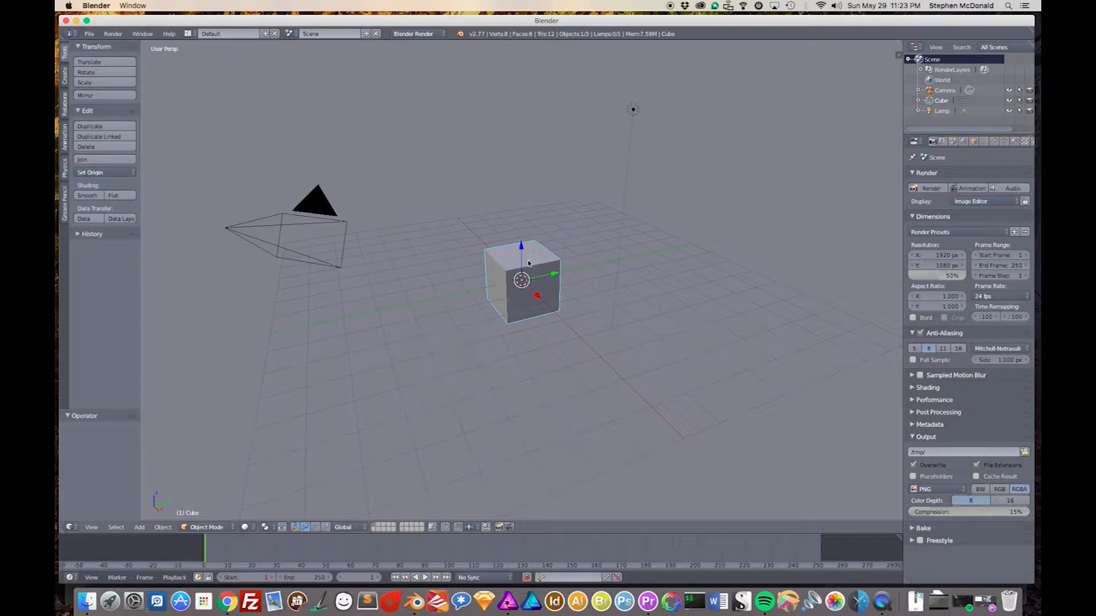
pyautogui.click(515, 209)
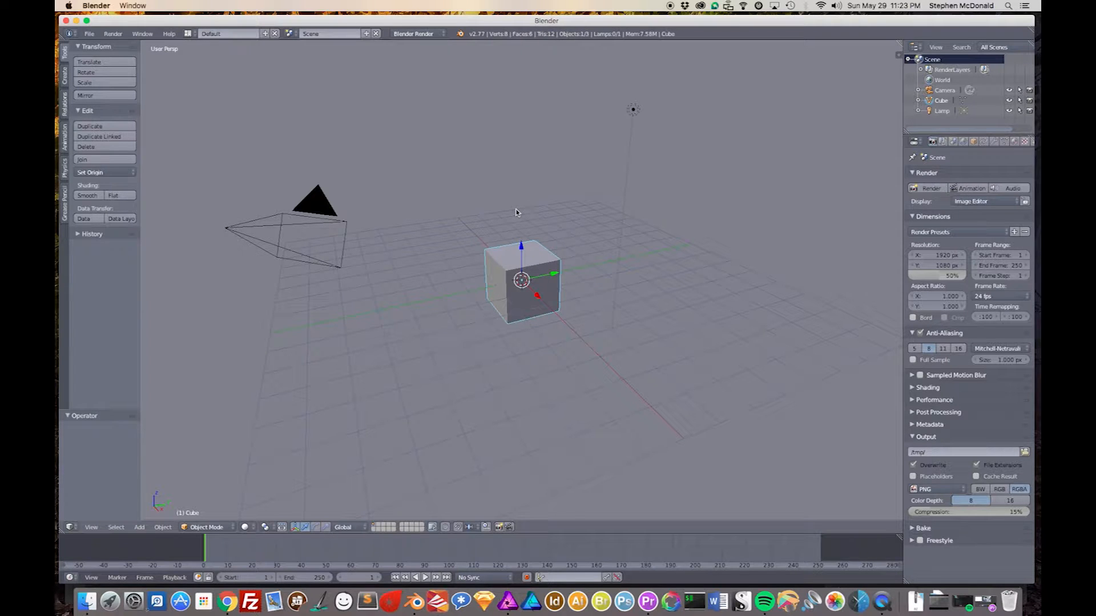
pyautogui.press('x')
pyautogui.click(532, 258)
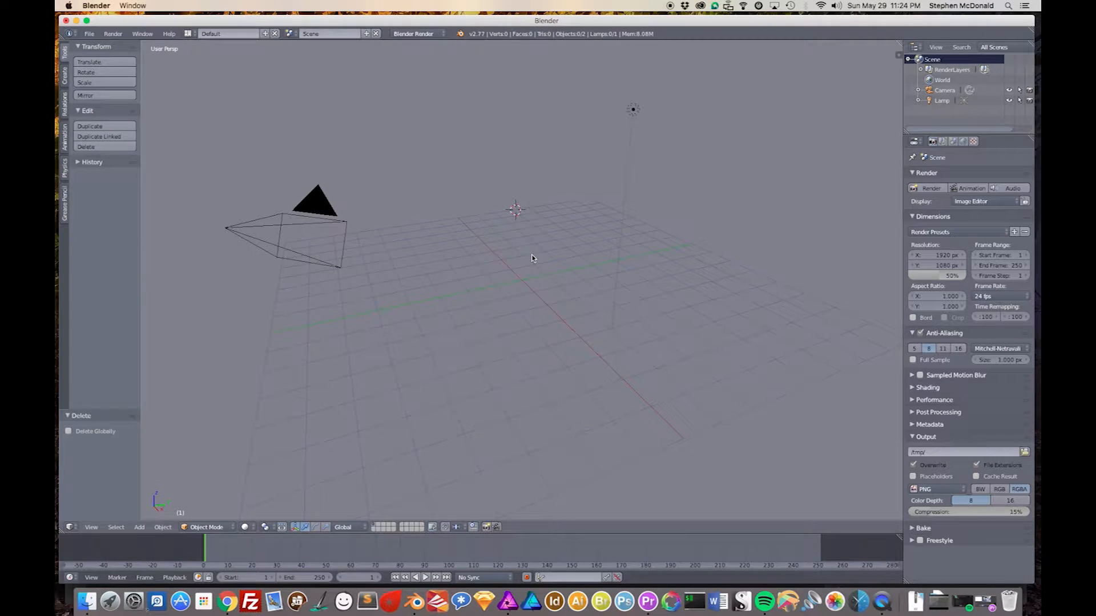
# Step: Delete the default camera and lamp from the scene
pyautogui.rightClick(309, 210)
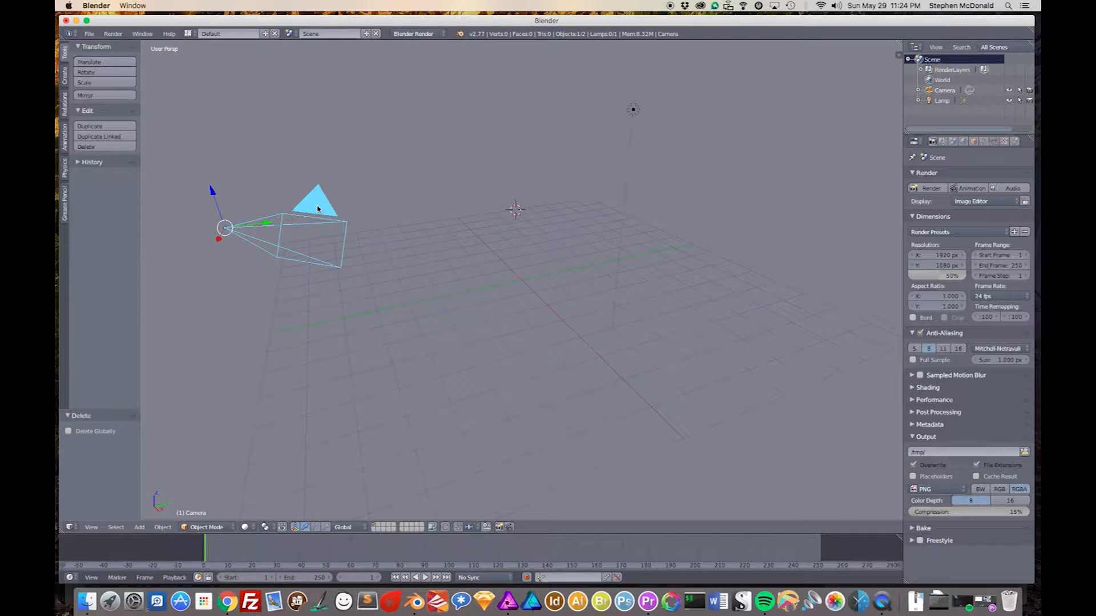
pyautogui.press('x')
pyautogui.click(318, 209)
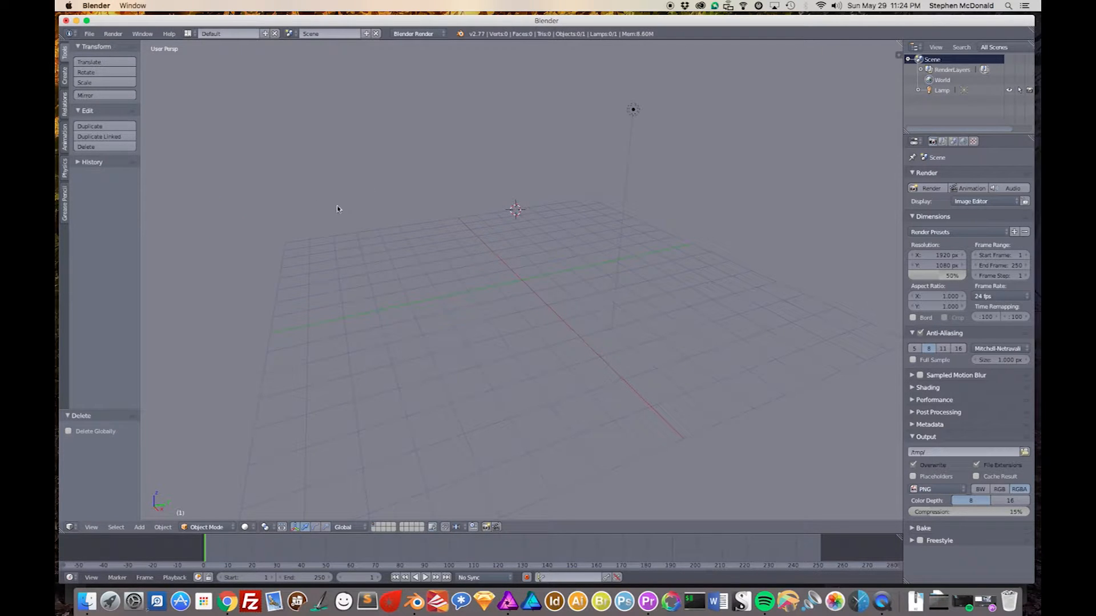
pyautogui.rightClick(632, 110)
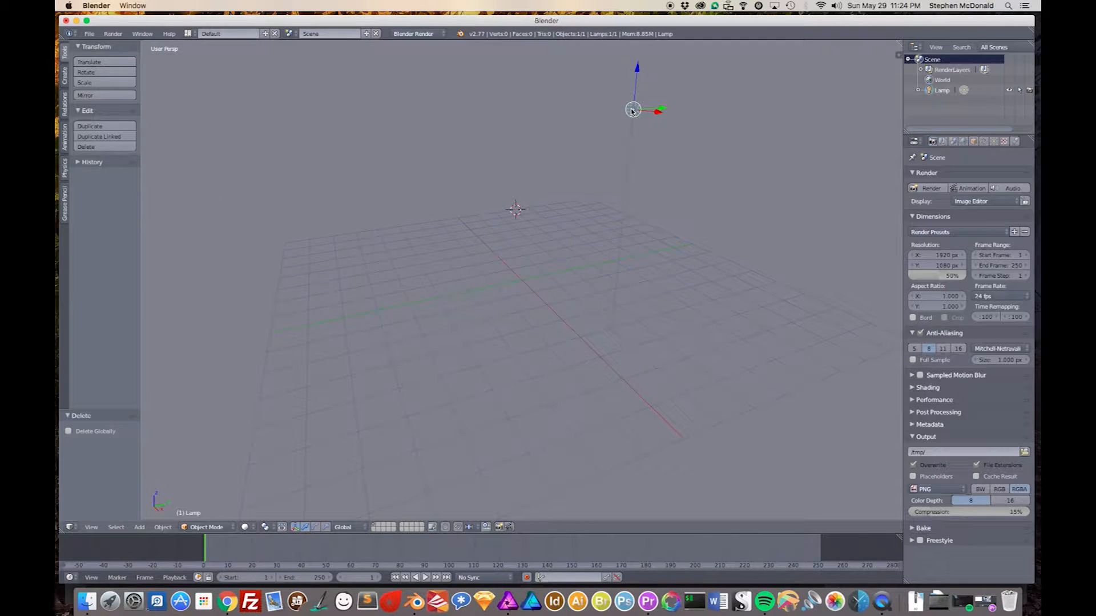
pyautogui.press('x')
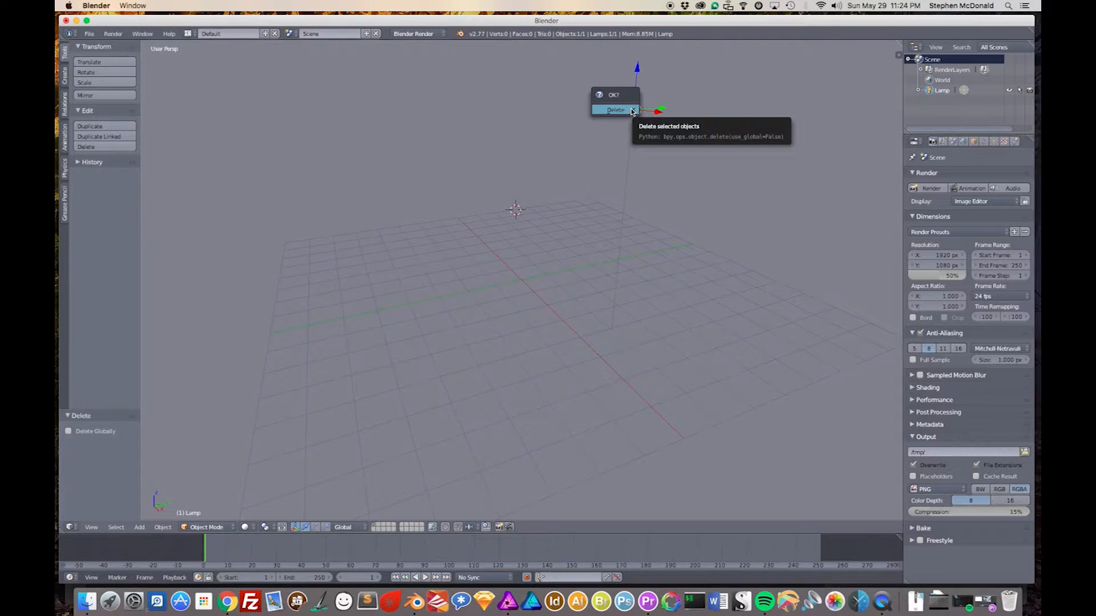
pyautogui.click(632, 111)
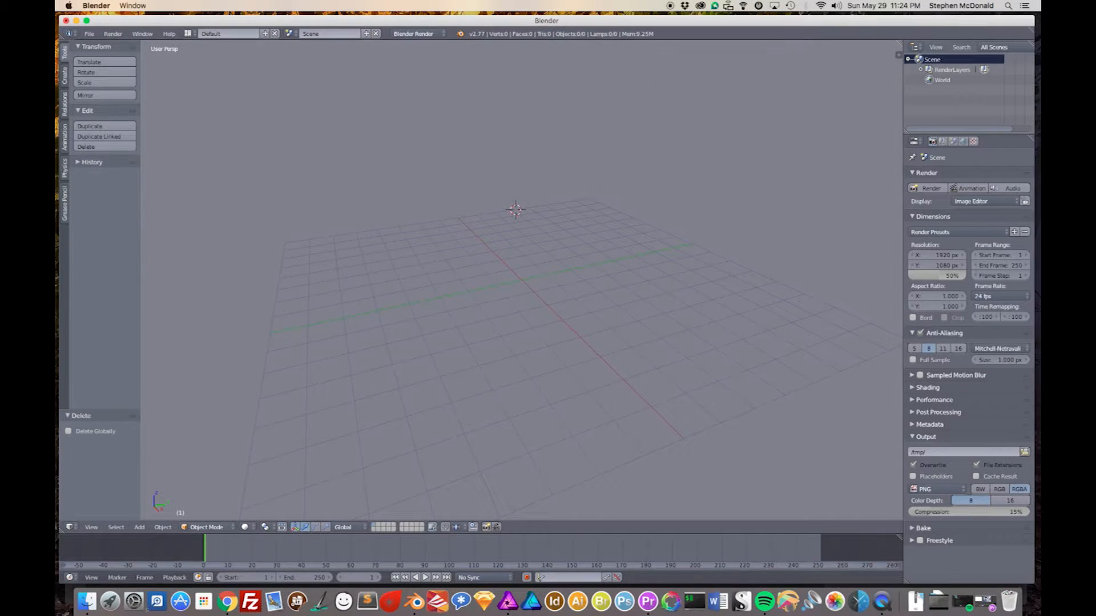
# Step: Search the add-ons in User Preferences for "image" to check the Import Images as Planes add-on, and close the preferences
pyautogui.click(90, 33)
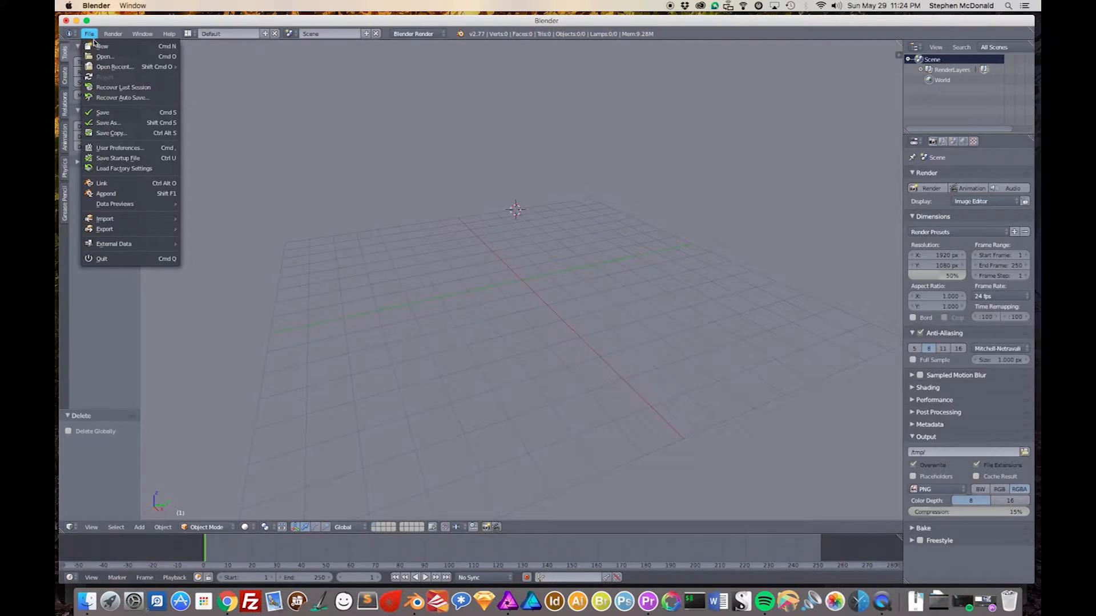
pyautogui.click(123, 150)
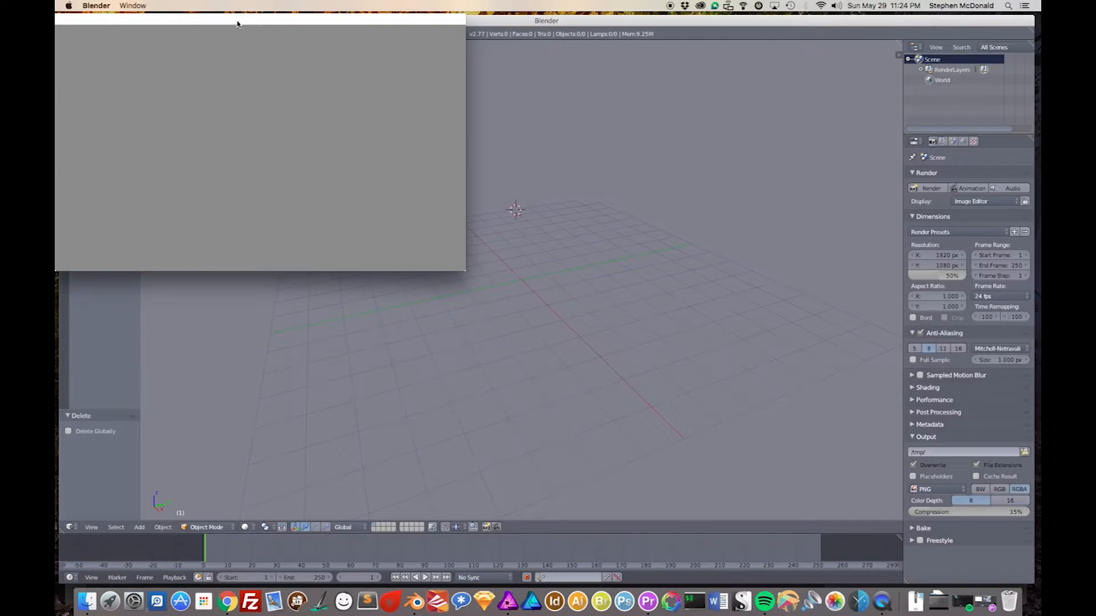
pyautogui.click(82, 54)
pyautogui.write('image')
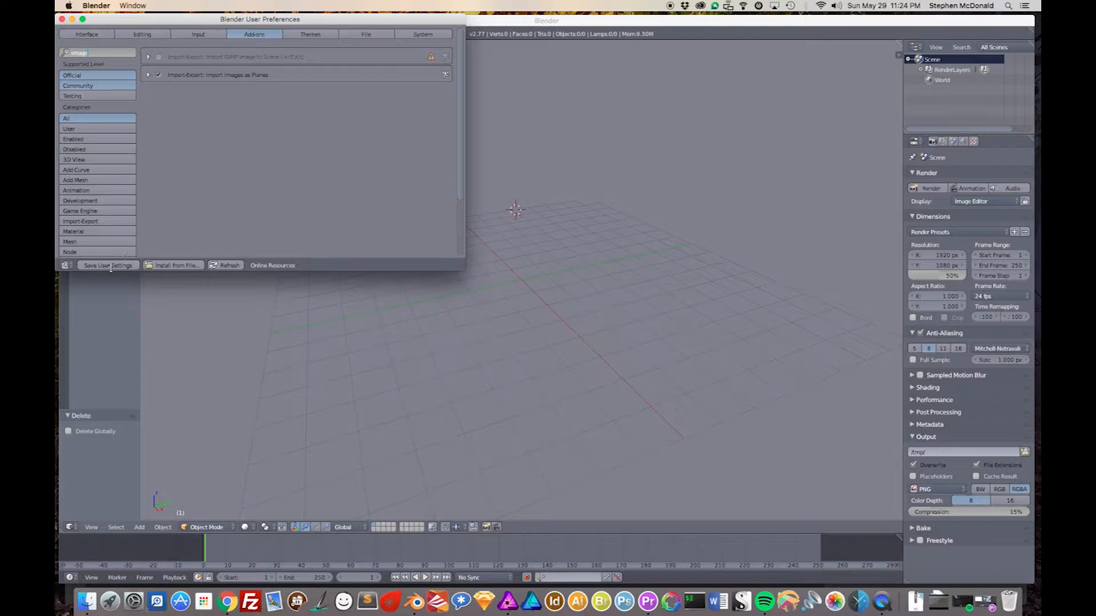
pyautogui.press('Return')
pyautogui.click(62, 20)
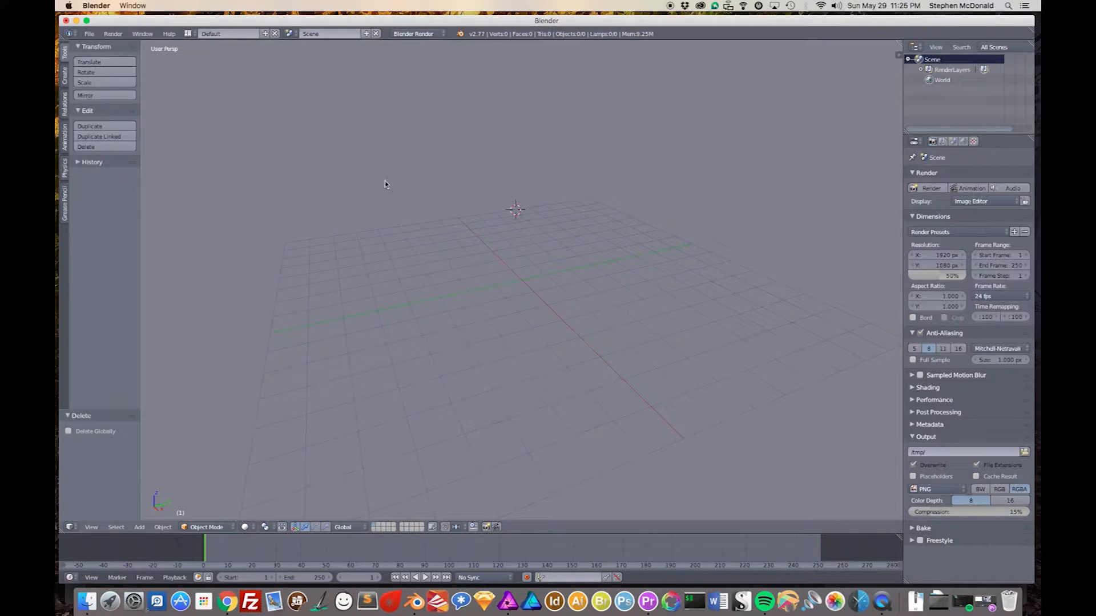
# Step: Switch the 3D viewport to the front view in orthographic projection
pyautogui.click(413, 181)
pyautogui.click(92, 528)
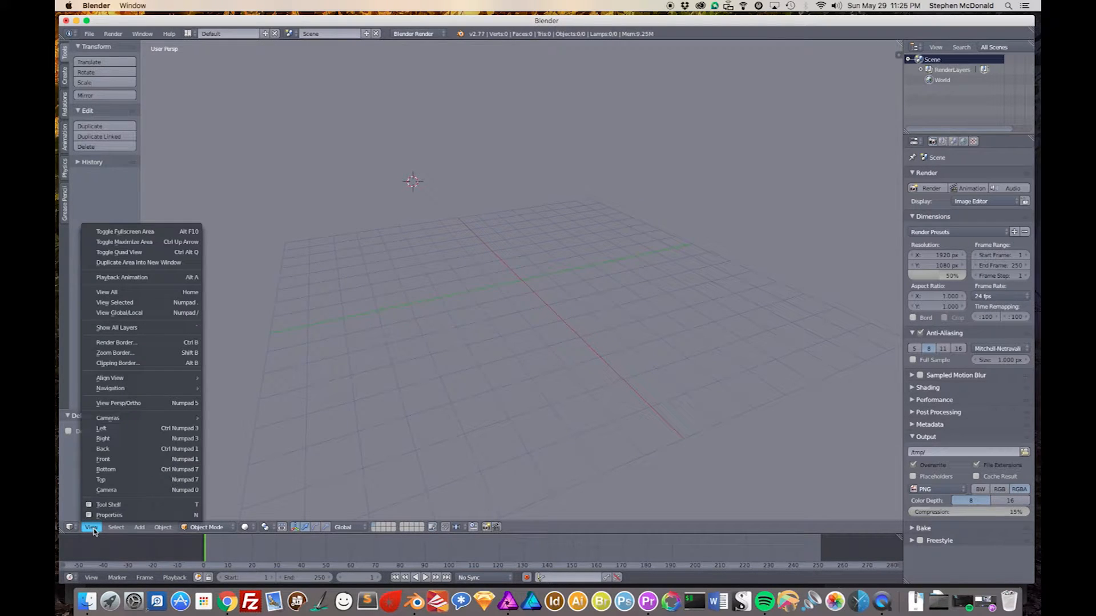
pyautogui.click(192, 459)
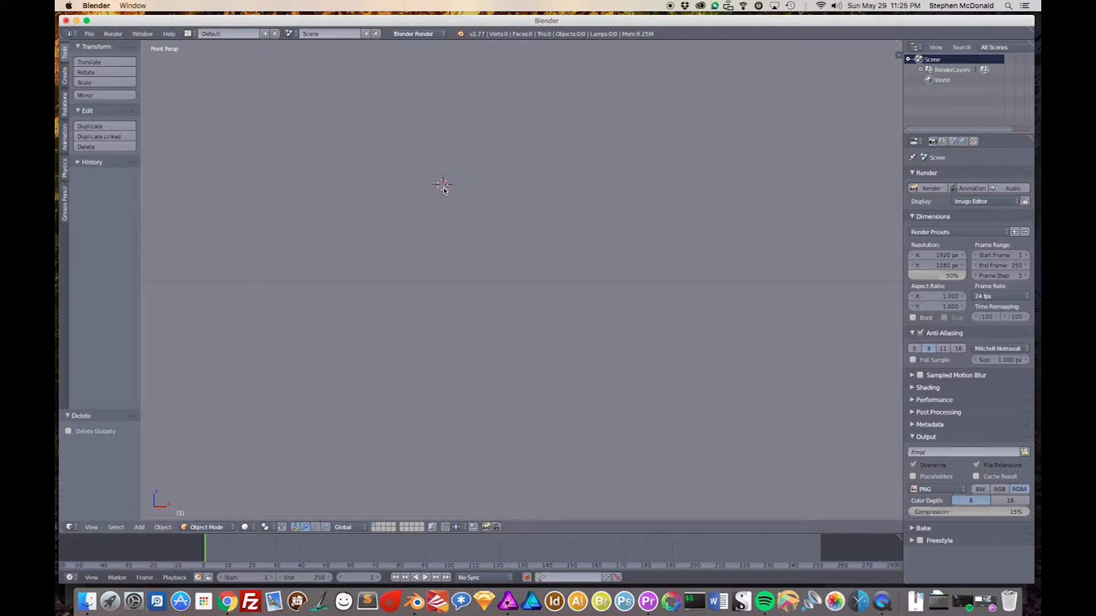
pyautogui.press('KP_5')
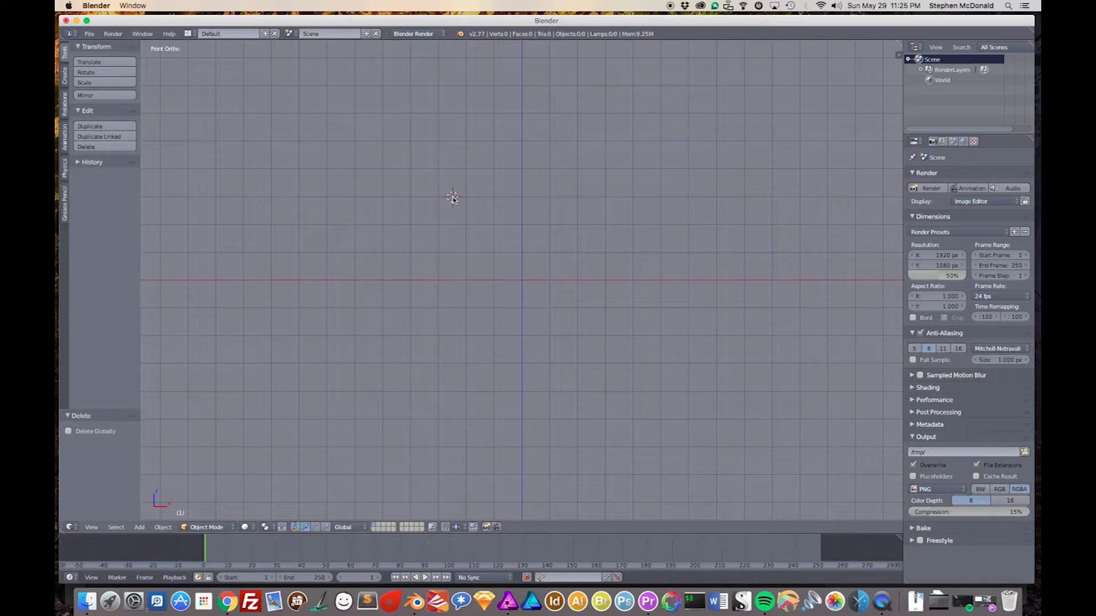
# Step: Snap the 3D cursor to the grid and to the center of the scene
pyautogui.click(163, 527)
pyautogui.moveTo(190, 440)
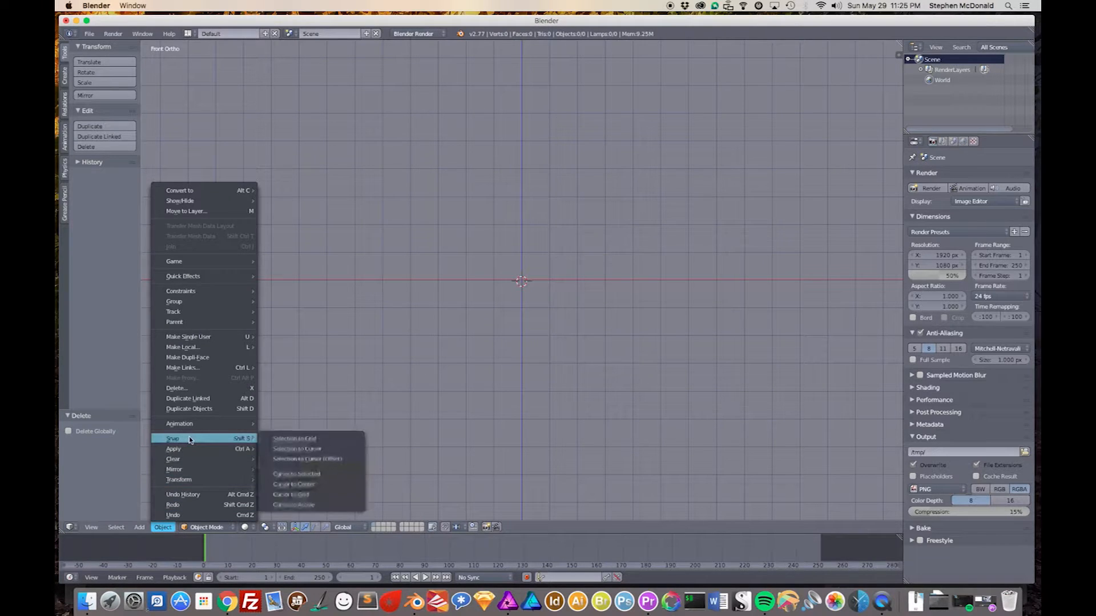
pyautogui.click(294, 494)
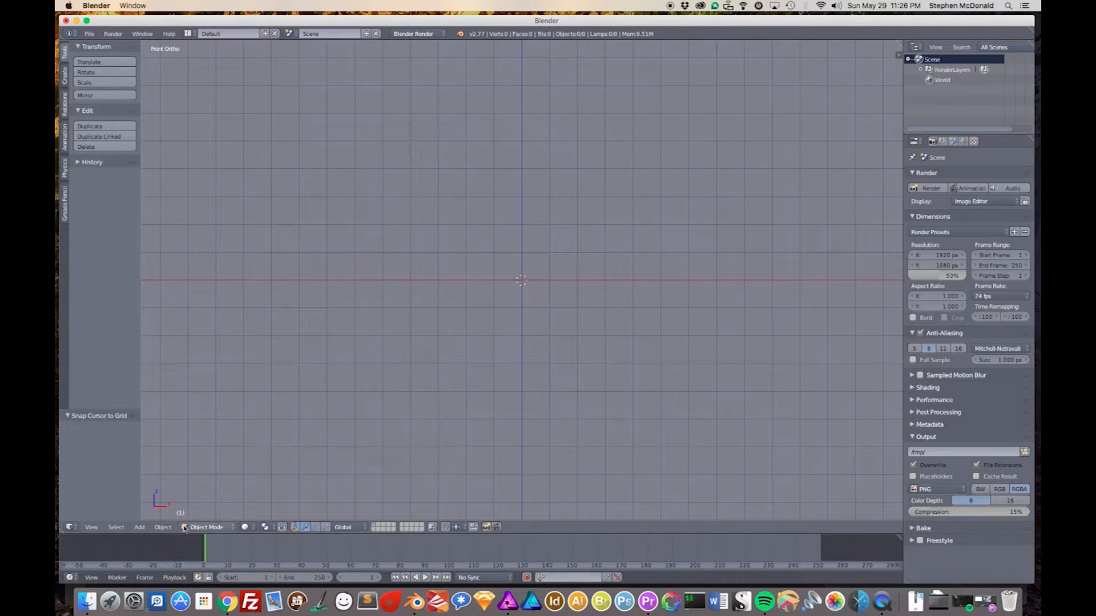
pyautogui.click(166, 528)
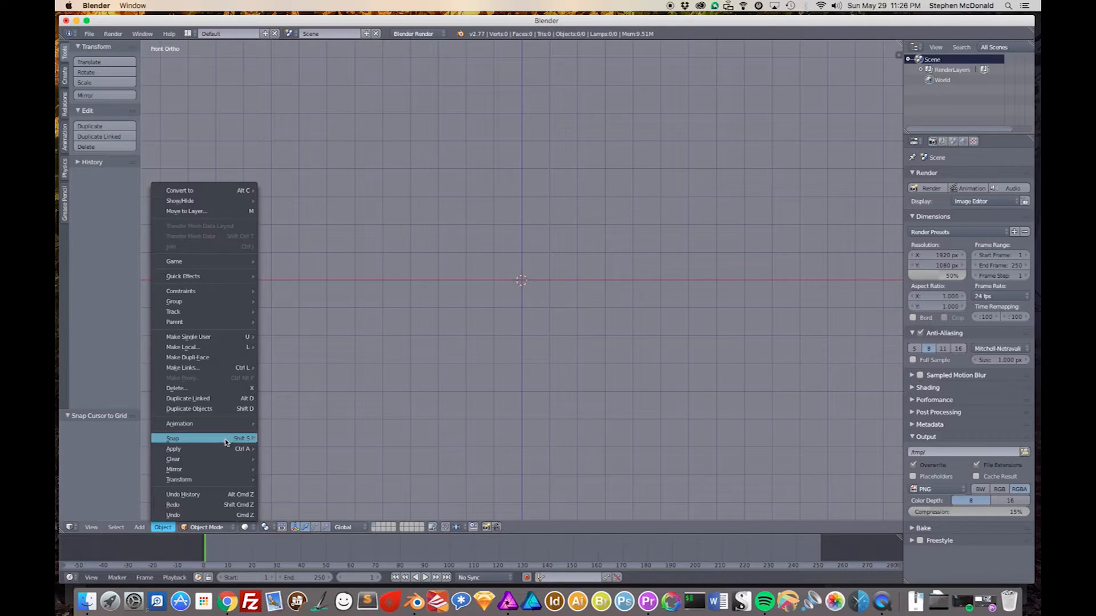
pyautogui.moveTo(227, 443)
pyautogui.click(303, 485)
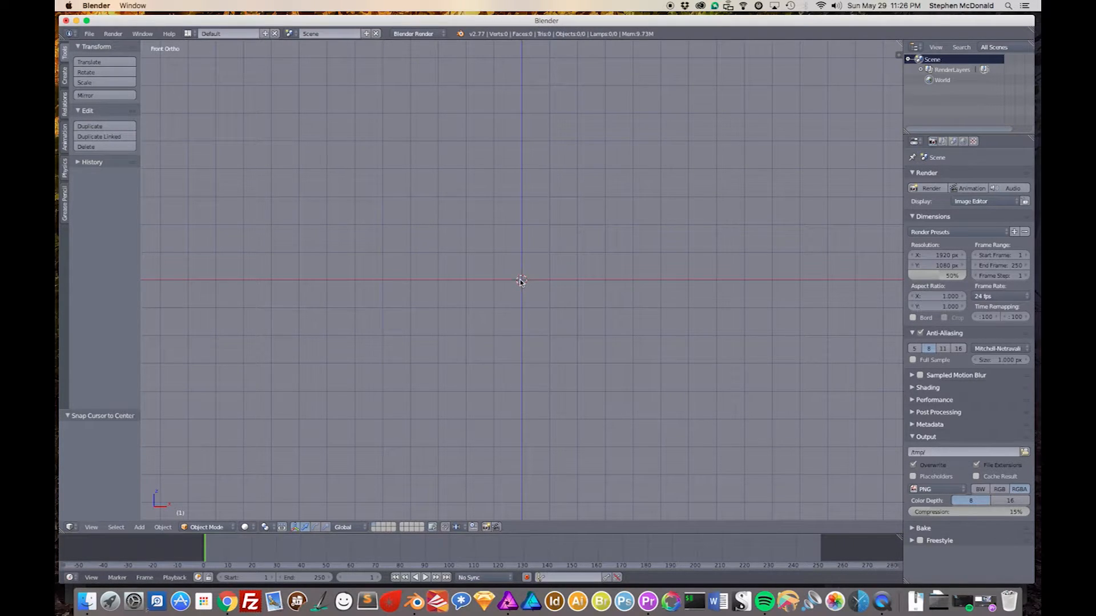
# Step: Check the 3D cursor's position from the right and front views, finishing in the front view
pyautogui.press('KP_3')
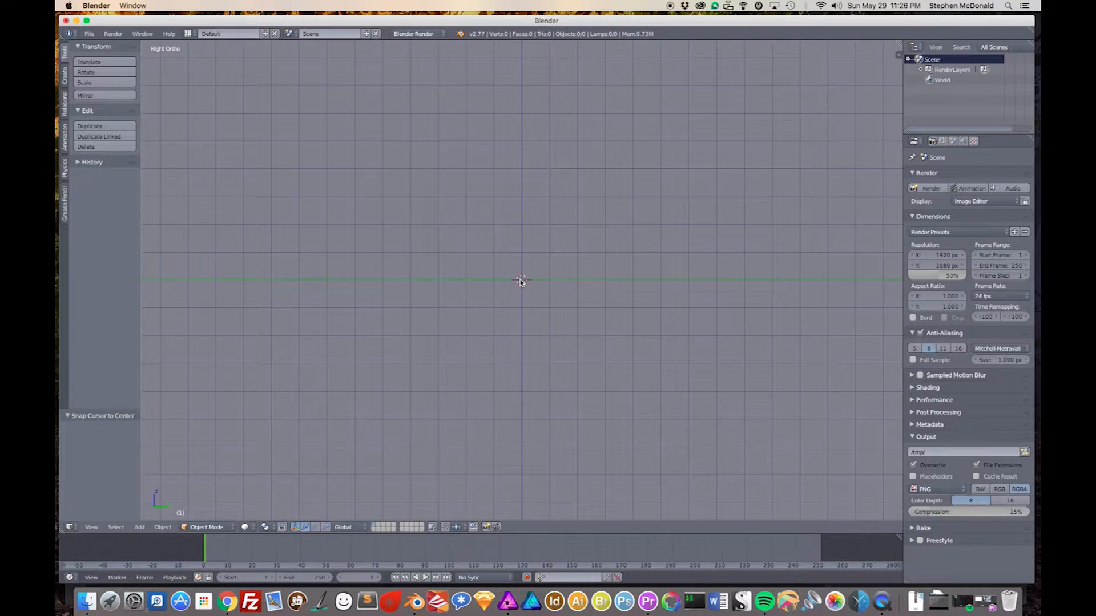
pyautogui.press('KP_1')
pyautogui.press('KP_3')
pyautogui.press('KP_1')
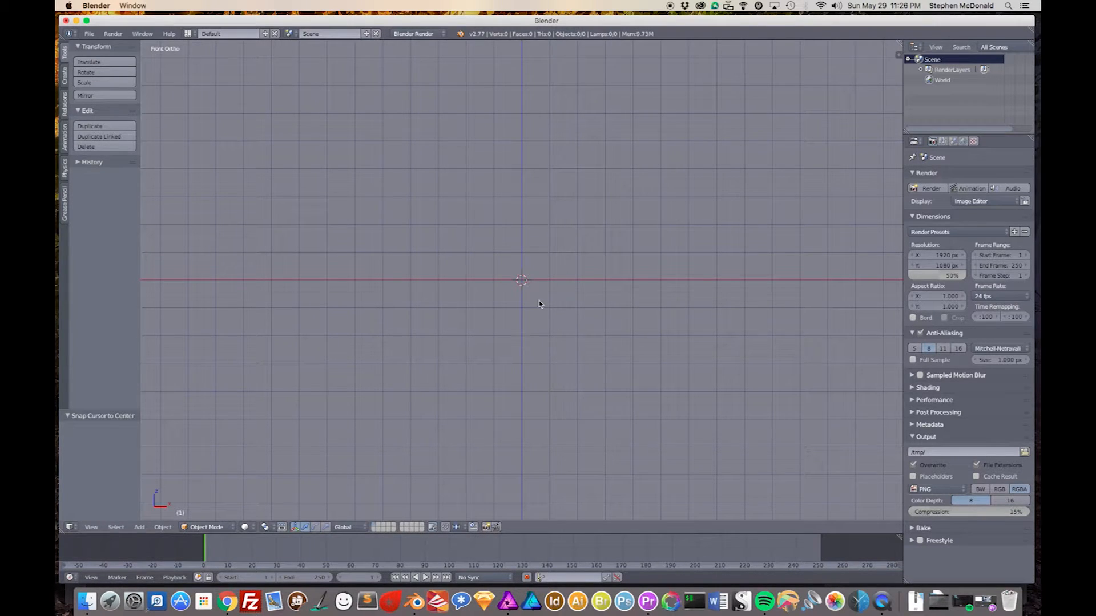
# Step: Import us-flag.png from the Dropbox _project/flag-video-transition folder into the scene using Images as Planes
pyautogui.hotkey('shift', 'a')
pyautogui.moveTo(540, 303)
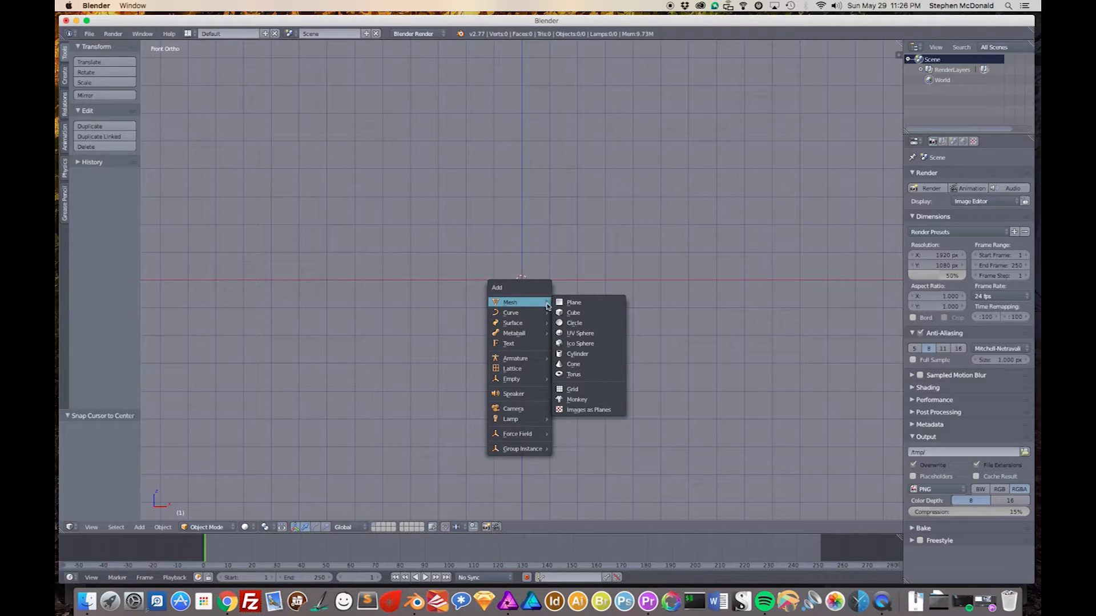
pyautogui.click(580, 411)
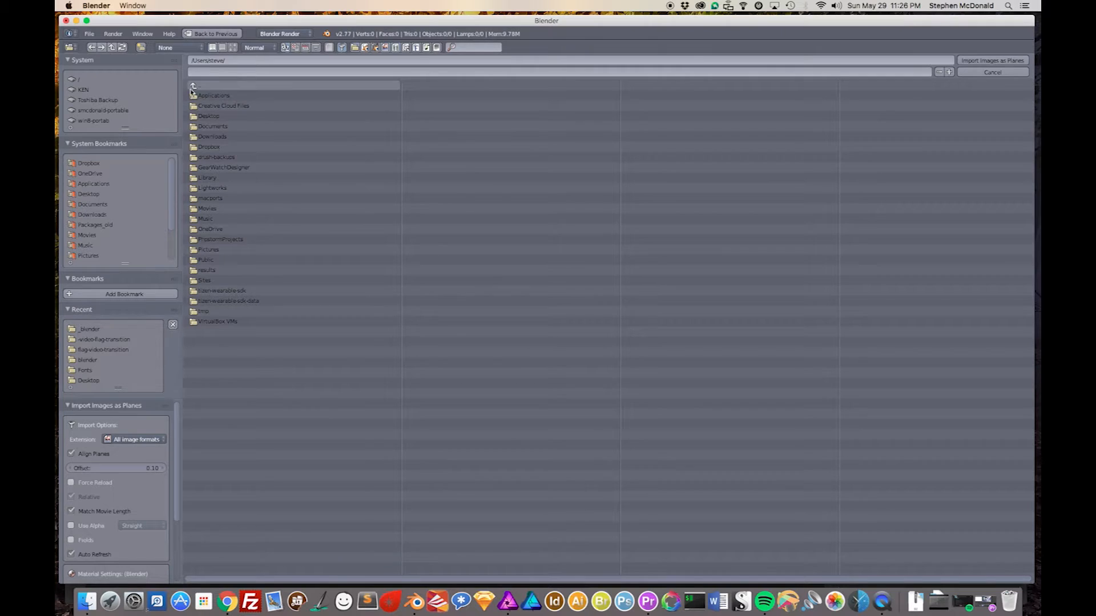
pyautogui.click(94, 165)
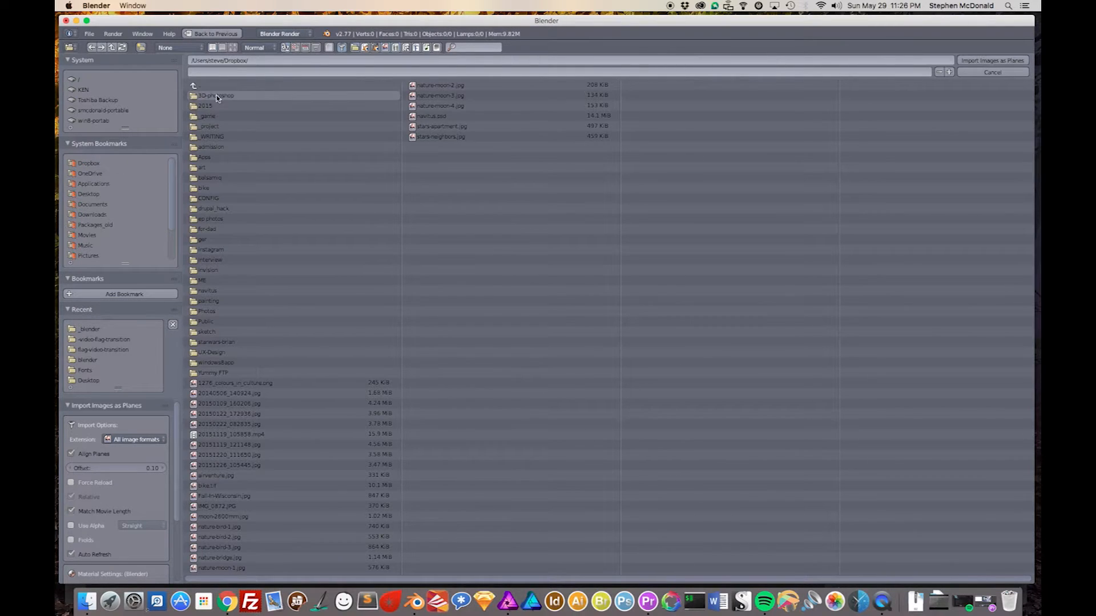
pyautogui.click(215, 128)
pyautogui.click(235, 96)
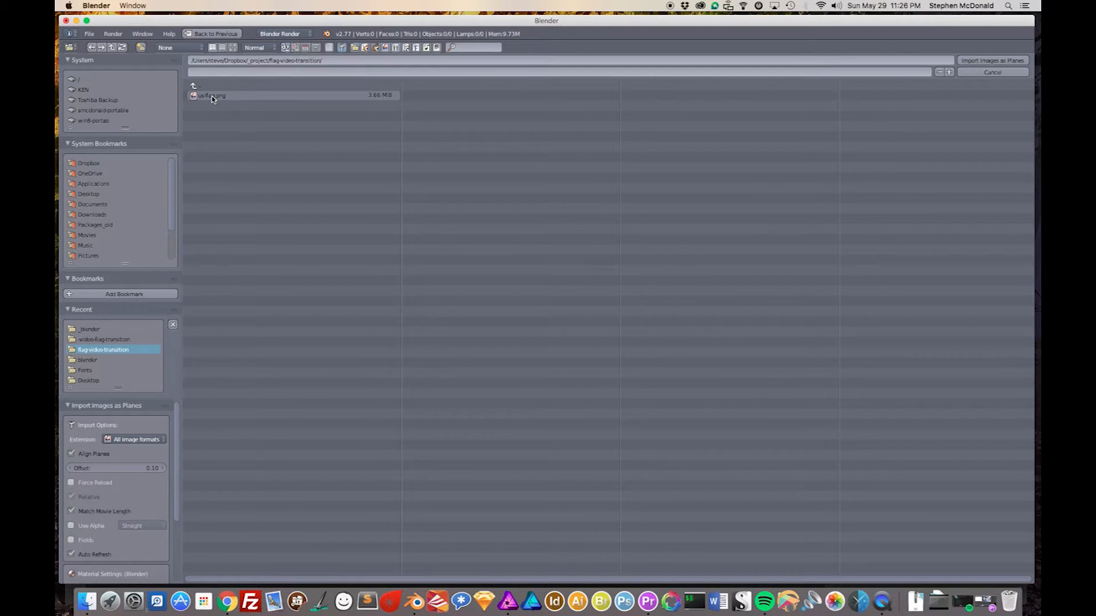
pyautogui.click(212, 97)
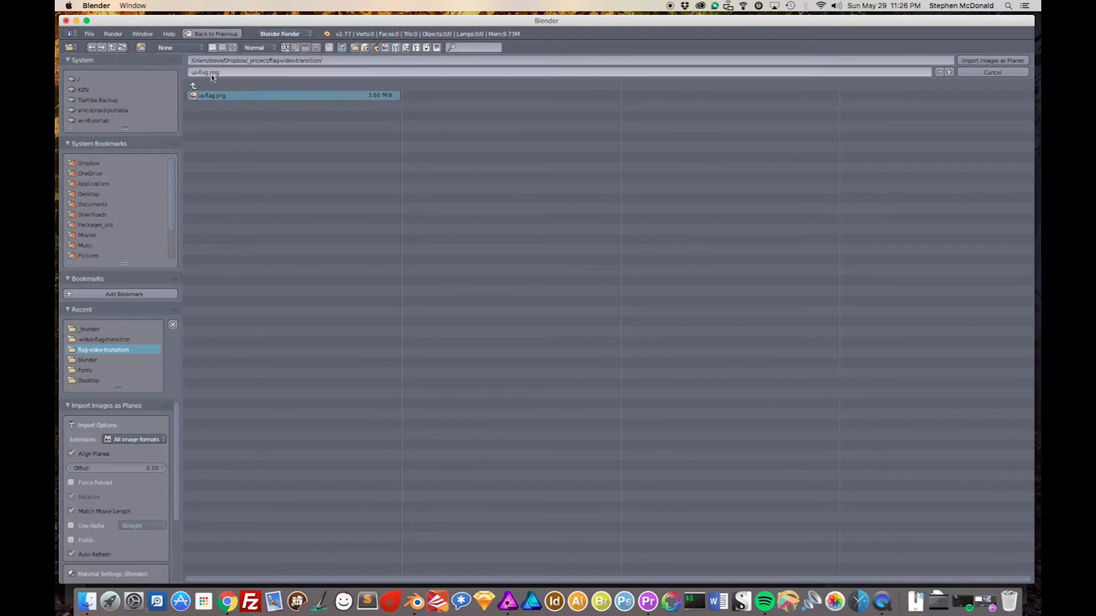
pyautogui.click(993, 61)
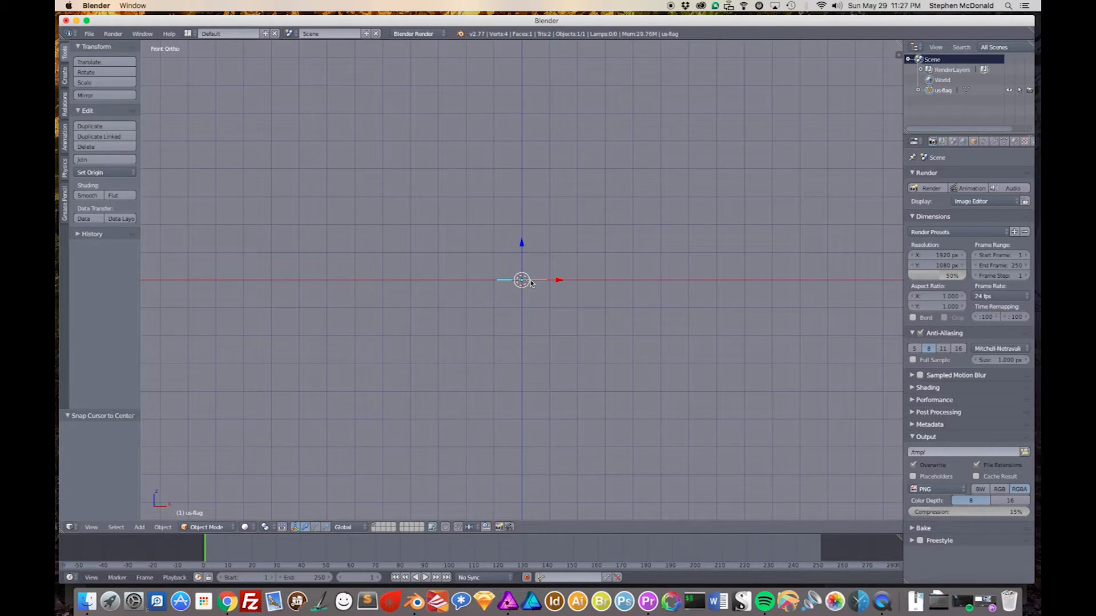
# Step: Rotate the flag plane by -90° in the right view so it stands upright, and return to the front view
pyautogui.press('KP_3')
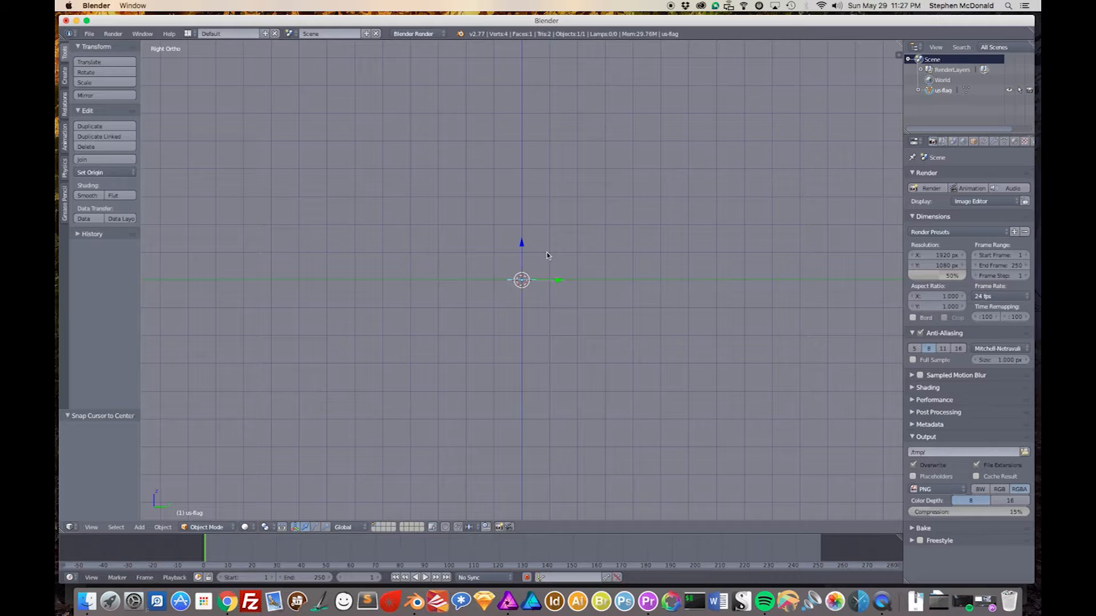
pyautogui.press('r')
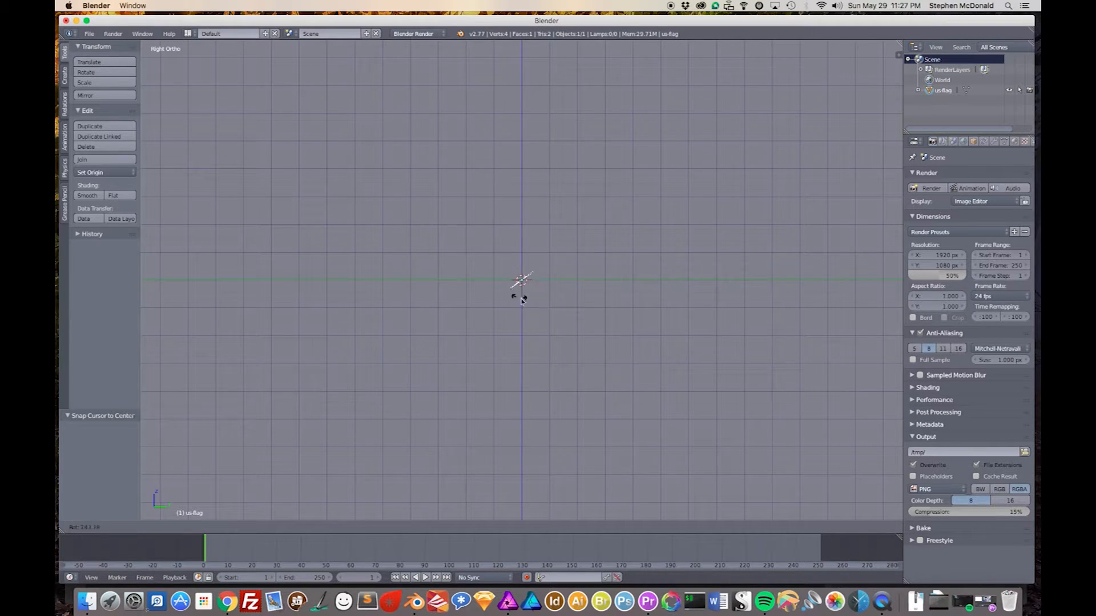
pyautogui.click(568, 242)
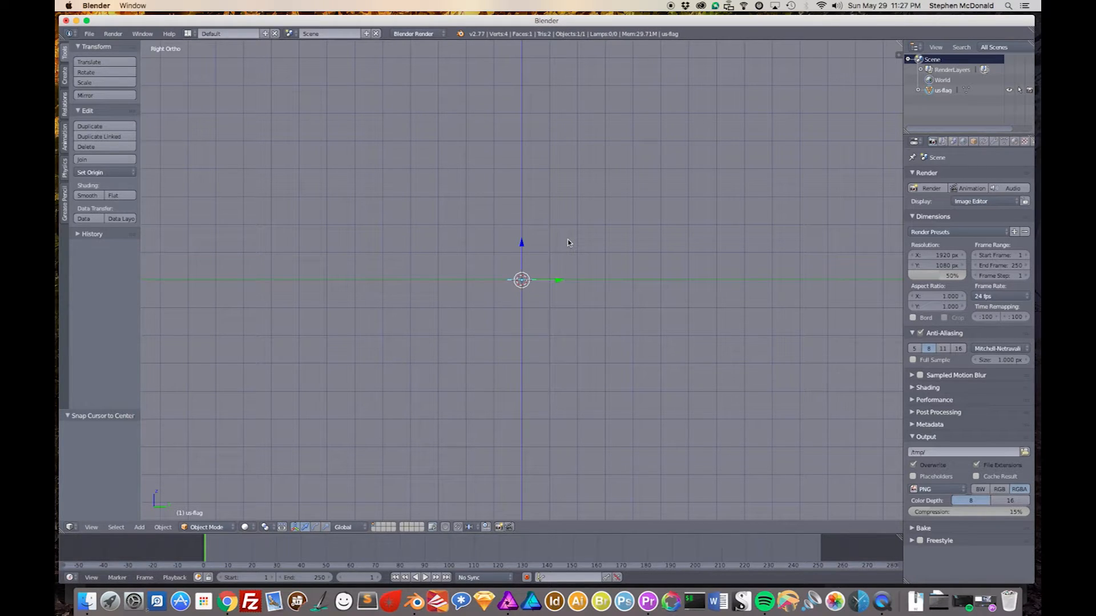
pyautogui.press('r')
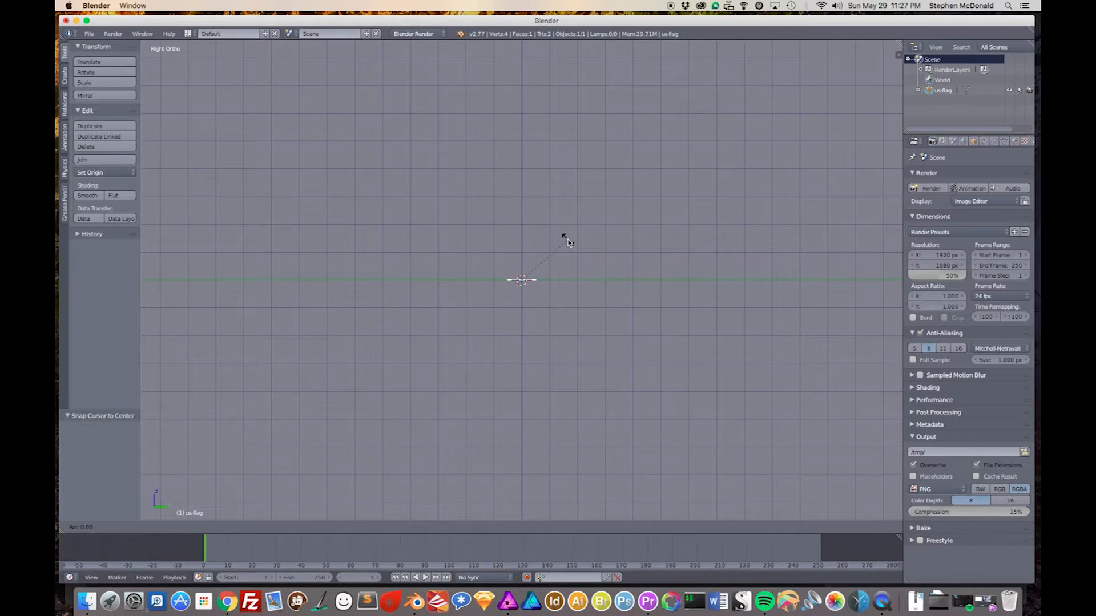
pyautogui.write('-90')
pyautogui.press('Return')
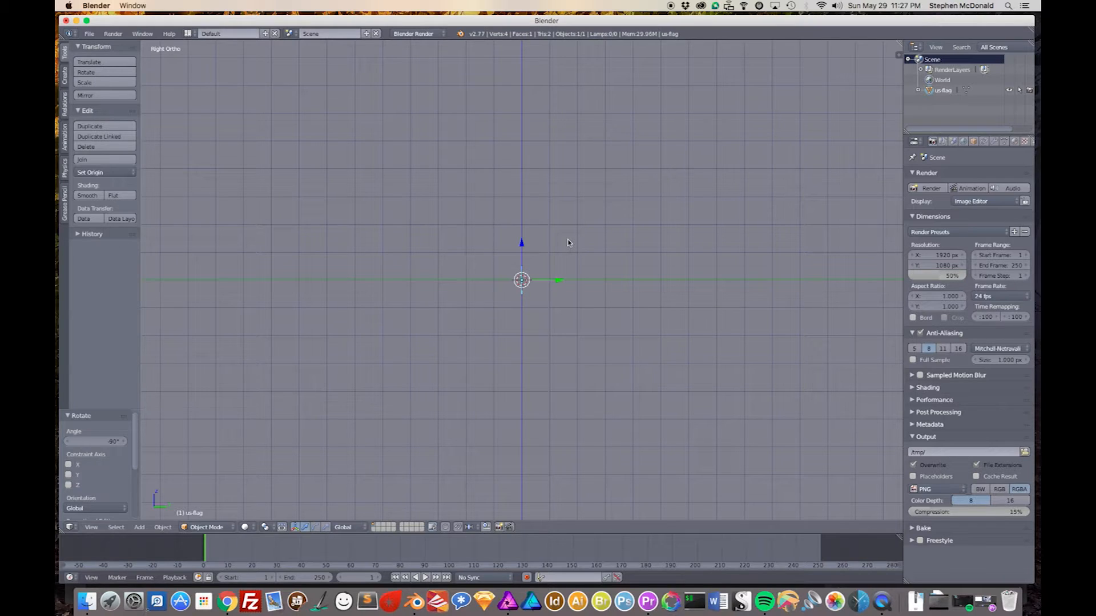
pyautogui.press('KP_1')
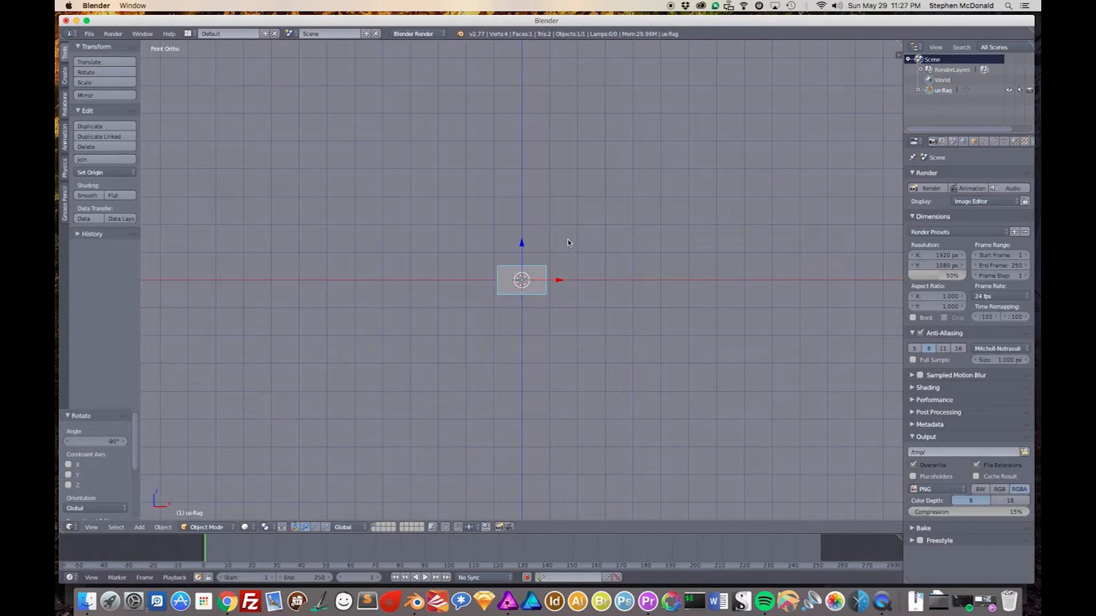
# Step: Set the viewport shading to Texture and inspect the flag plane from an angle and from the front
pyautogui.scroll(-3, 568, 243)
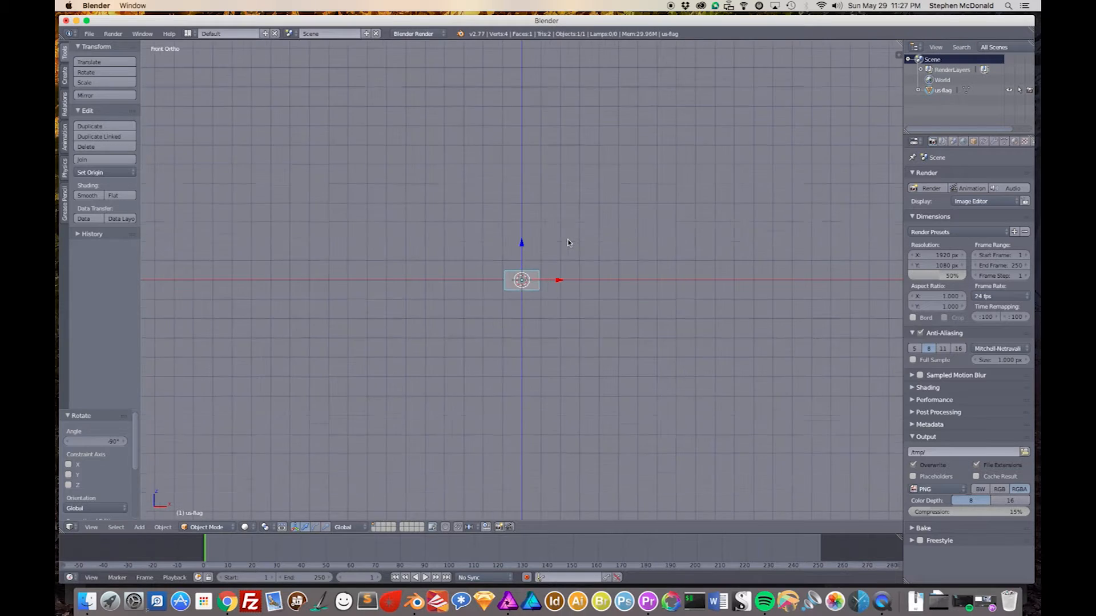
pyautogui.click(246, 529)
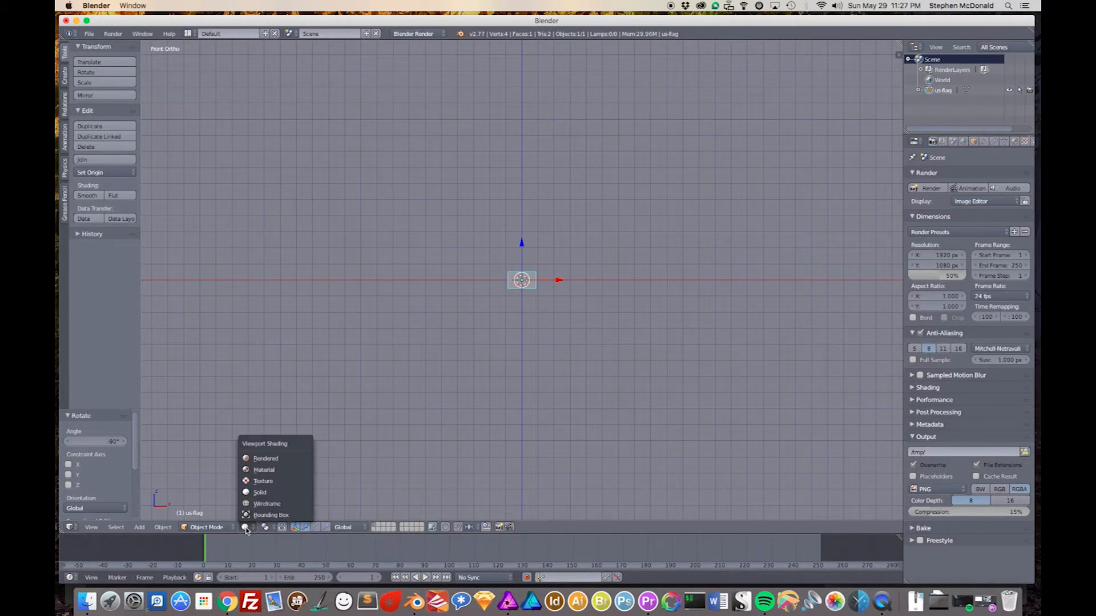
pyautogui.click(264, 482)
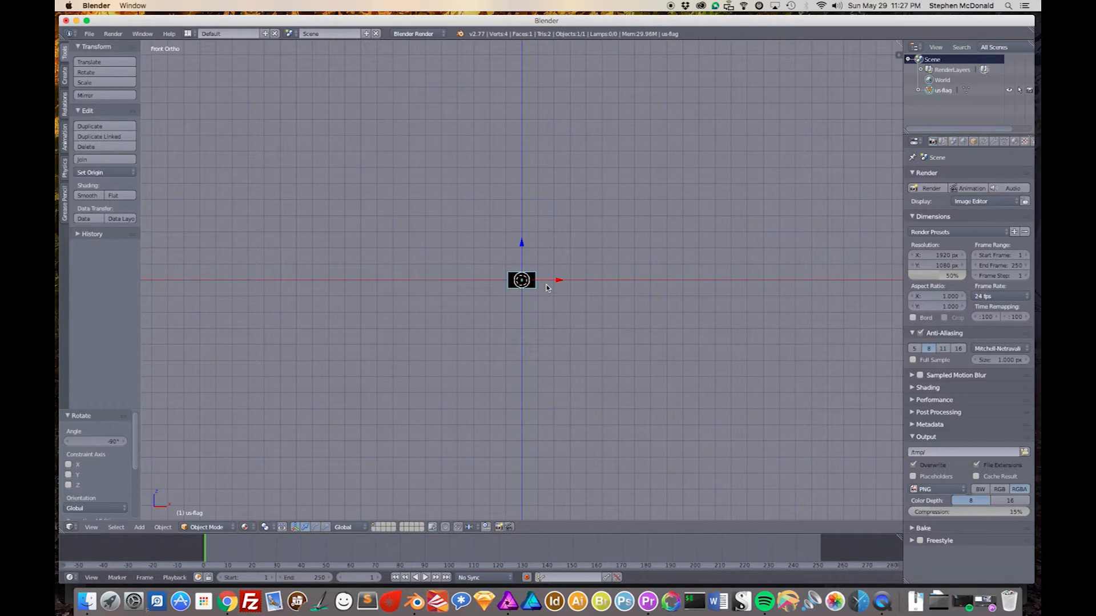
pyautogui.scroll(8, 546, 288)
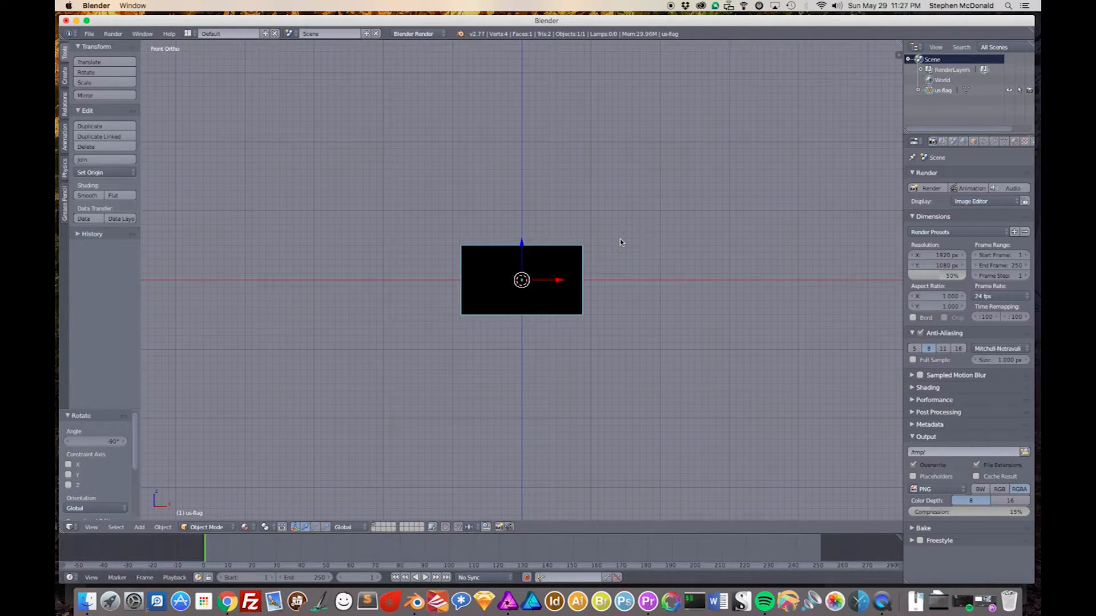
pyautogui.moveTo(621, 242); pyautogui.dragTo(537, 261, button='middle')
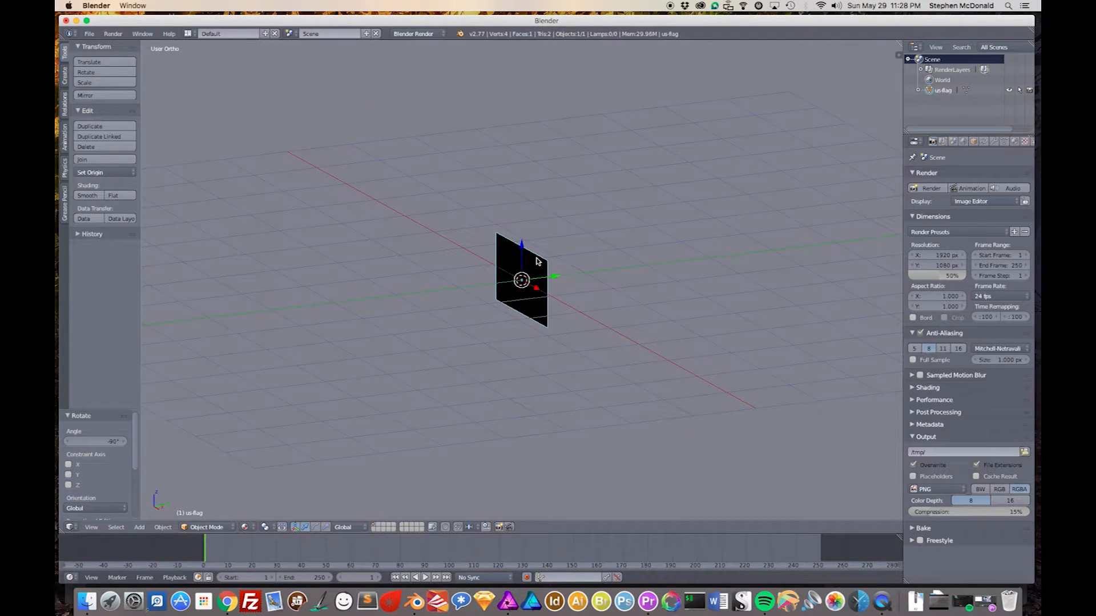
pyautogui.press('KP_1')
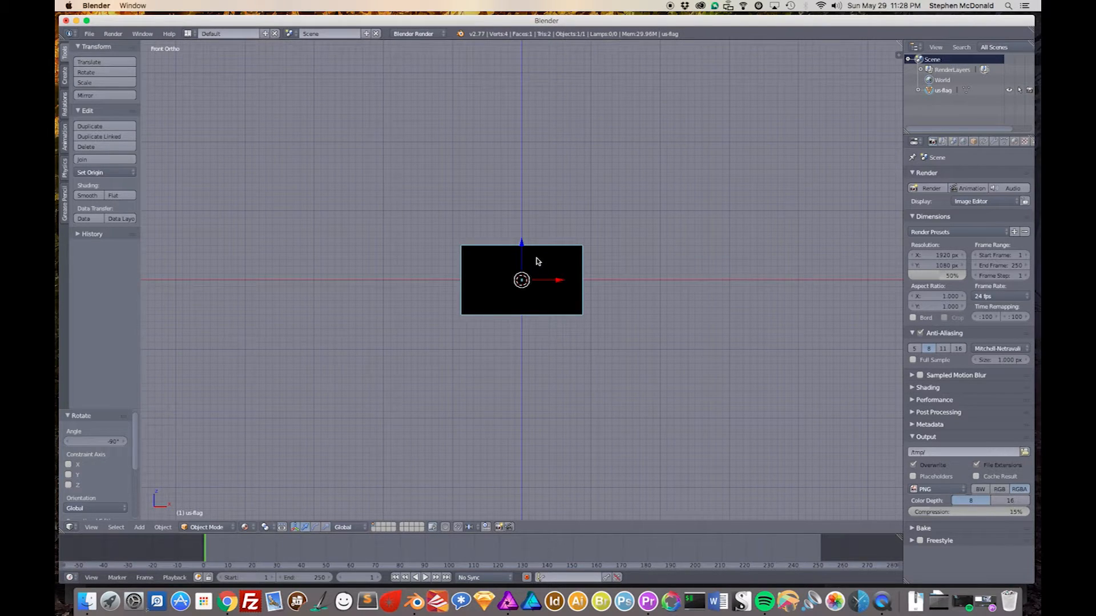
# Step: Place the 3D cursor in front of the flag plane, above its upper-left corner, using the right and front views
pyautogui.press('KP_3')
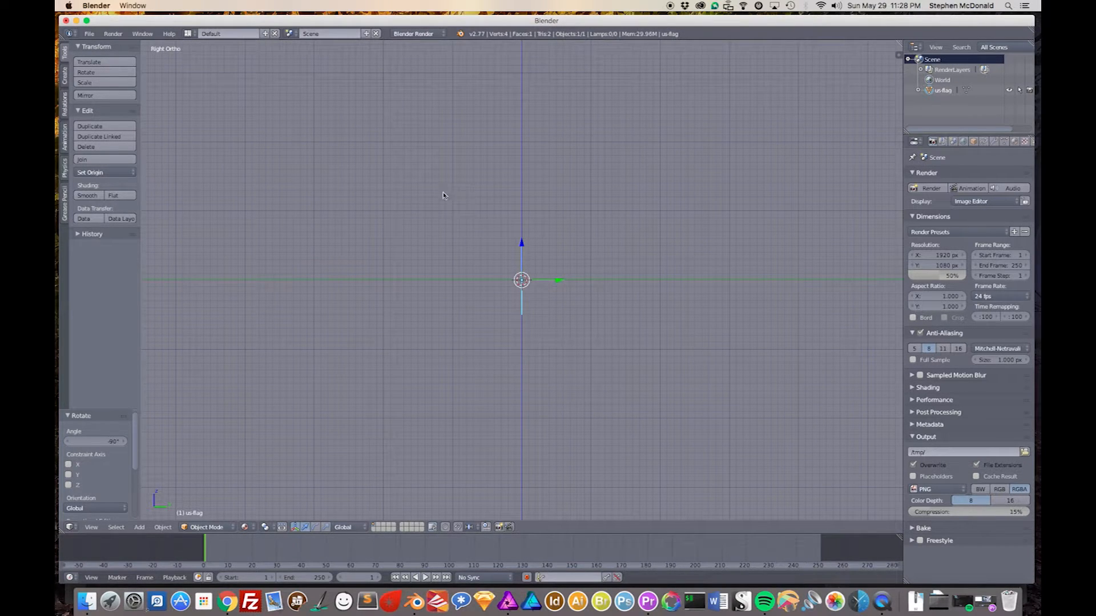
pyautogui.click(432, 207)
pyautogui.press('KP_1')
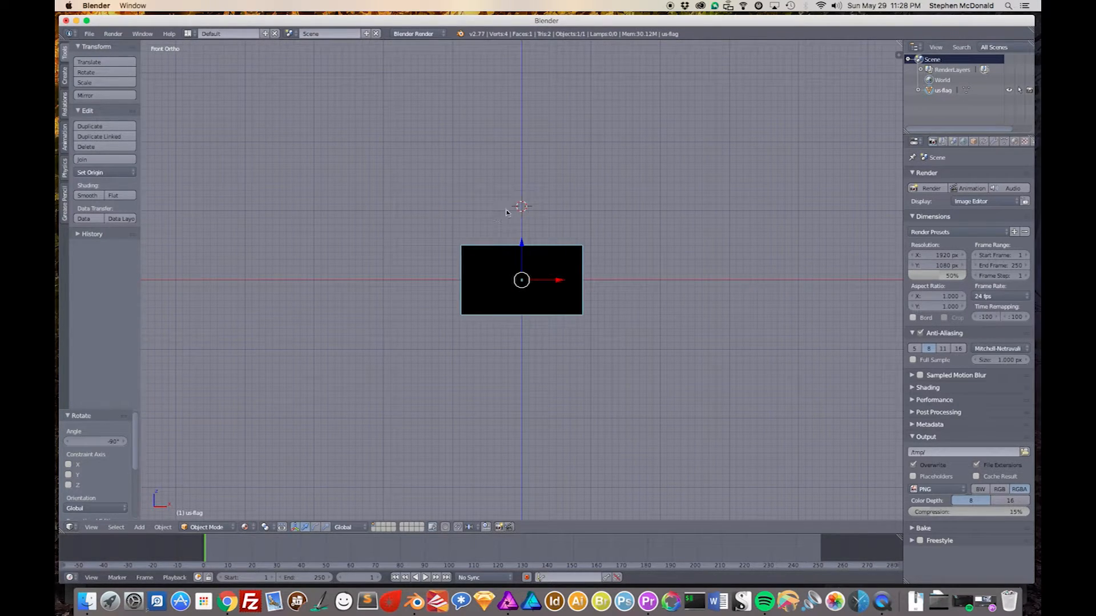
pyautogui.click(436, 205)
pyautogui.press('KP_3')
pyautogui.press('KP_1')
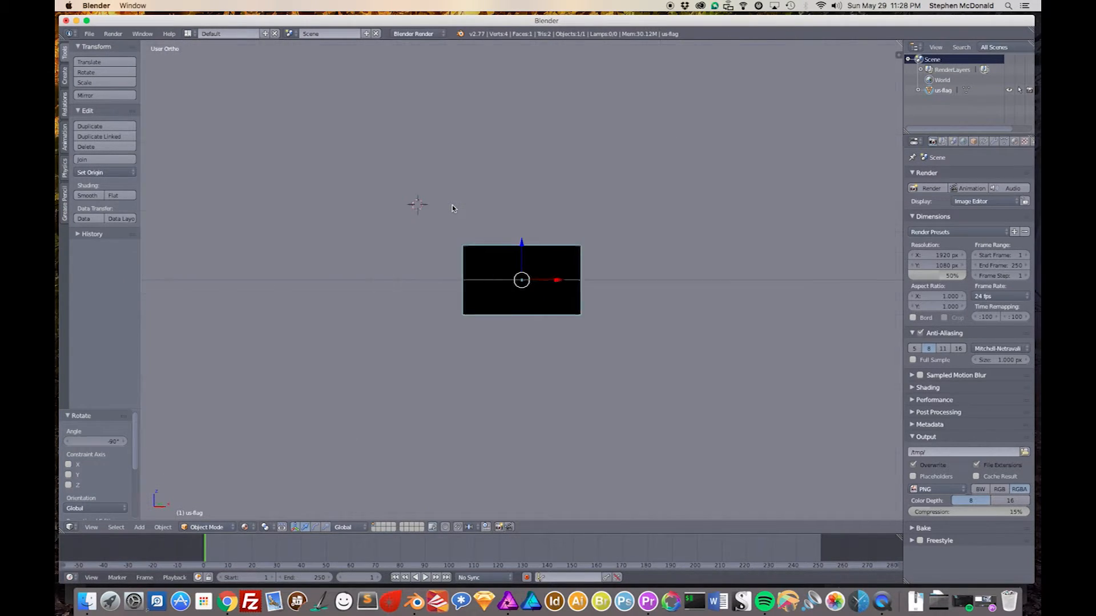
pyautogui.press('KP_3')
pyautogui.press('KP_1')
pyautogui.press('KP_3')
pyautogui.press('KP_1')
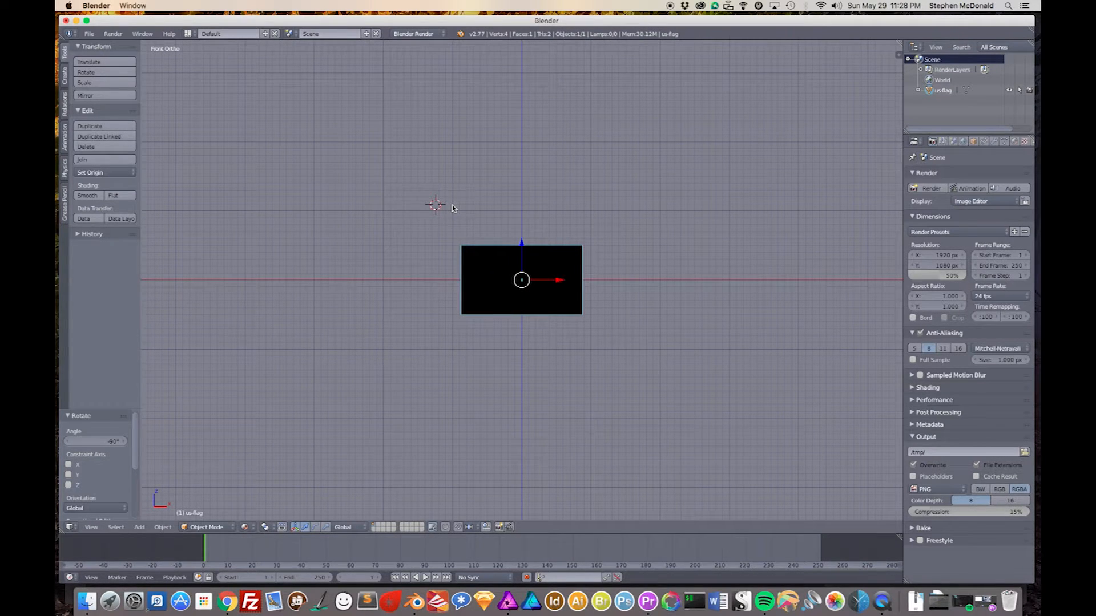
# Step: Add a Hemi lamp at the 3D cursor
pyautogui.hotkey('shift', 'a')
pyautogui.moveTo(452, 208)
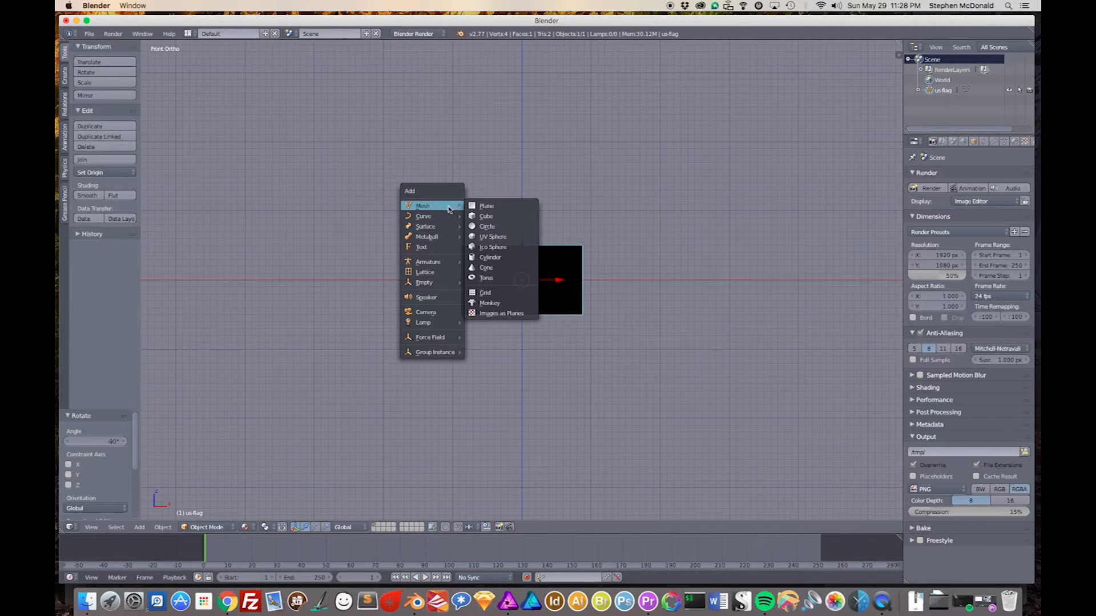
pyautogui.moveTo(444, 325)
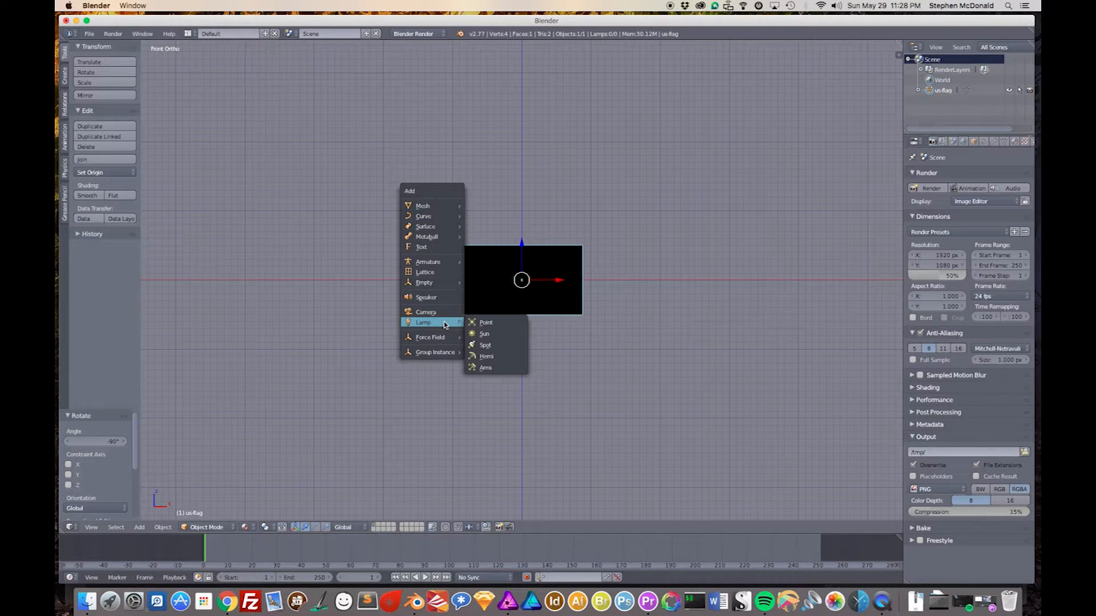
pyautogui.click(486, 356)
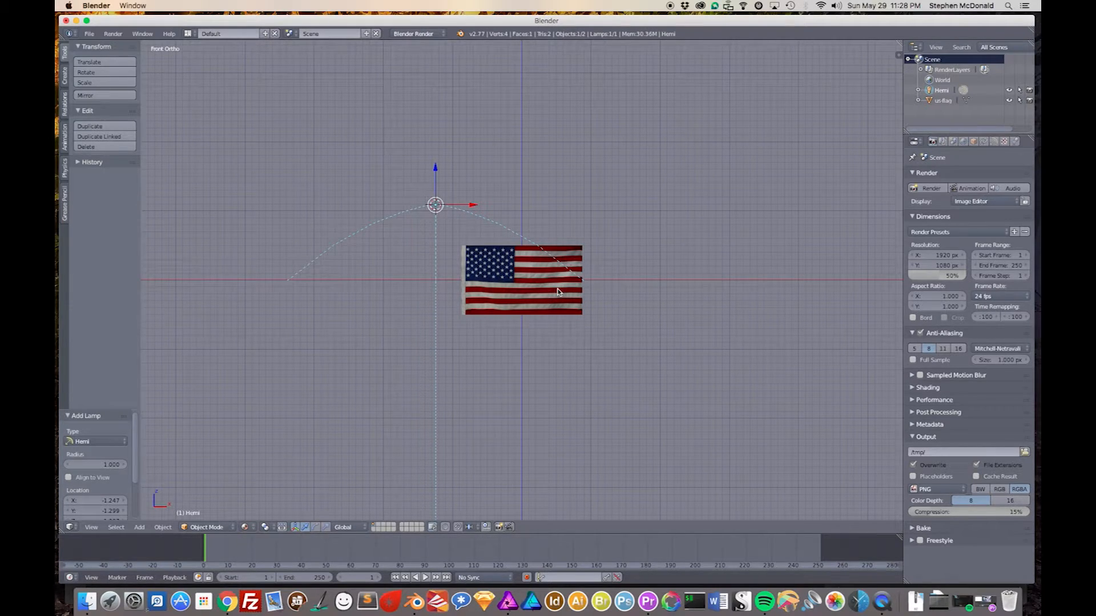
# Step: Examine the lighting on the flag by orbiting the view to both sides
pyautogui.press('KP_6')
pyautogui.press('KP_6')
pyautogui.press('KP_6')
pyautogui.press('KP_6')
pyautogui.press('KP_6')
pyautogui.press('KP_6')
pyautogui.press('KP_4')
pyautogui.press('KP_4')
pyautogui.press('KP_4')
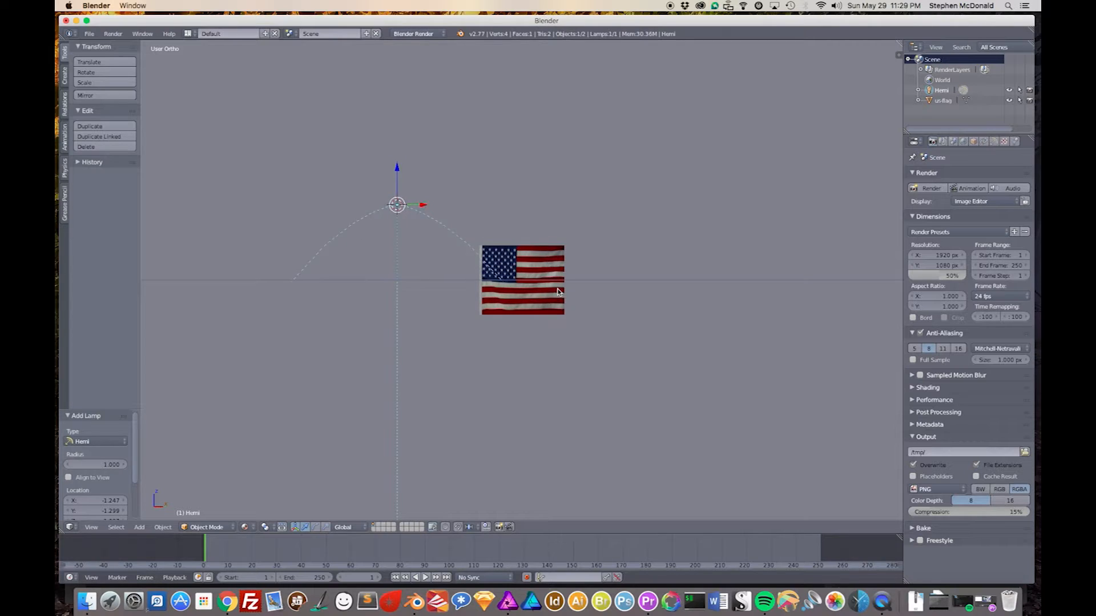
pyautogui.press('KP_4')
pyautogui.press('KP_4')
pyautogui.press('KP_4')
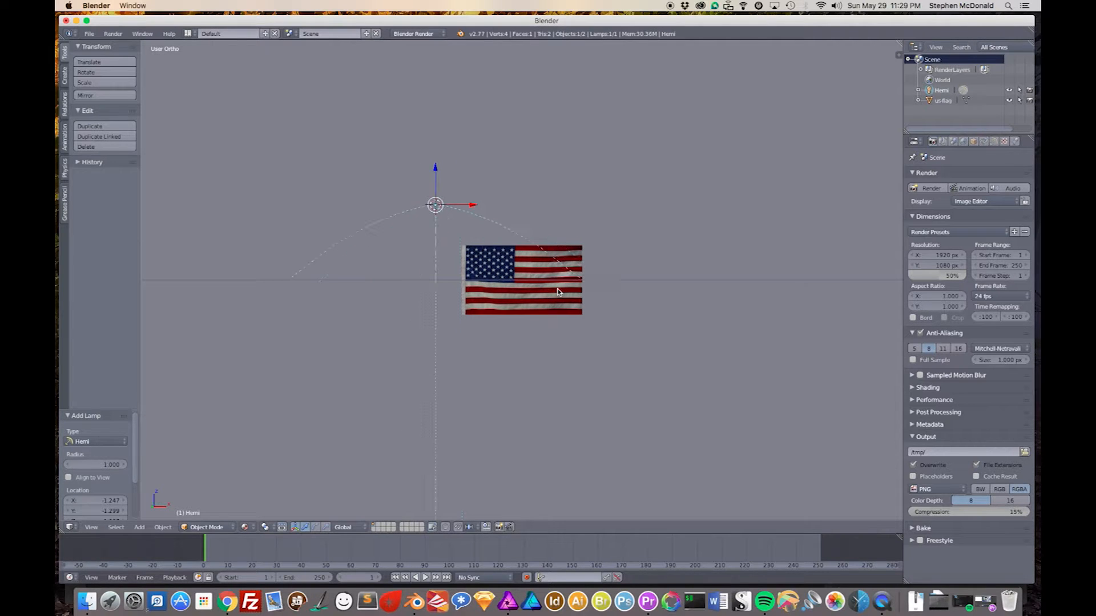
# Step: Rotate the Hemi lamp by -50° in the right view to aim at the flag, and move it 1.247 along X in the front view
pyautogui.press('KP_3')
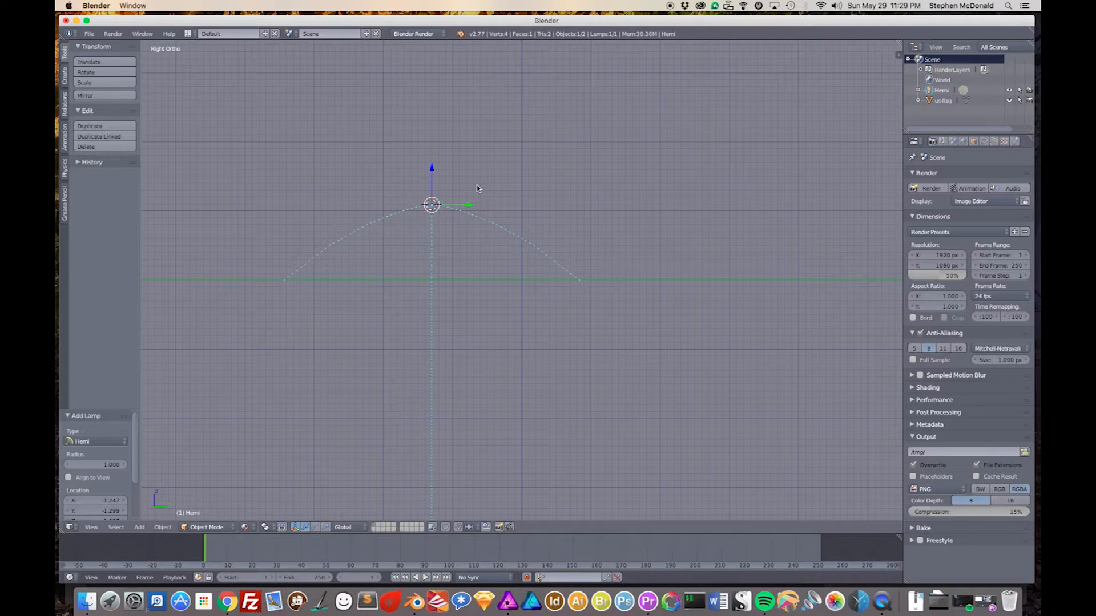
pyautogui.press('r')
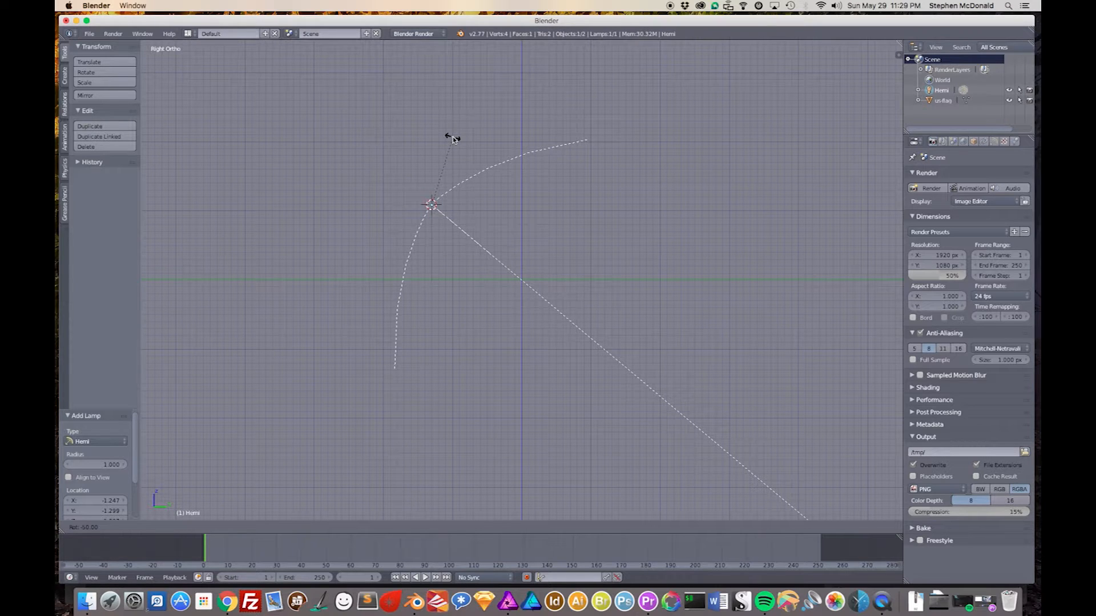
pyautogui.click(453, 137)
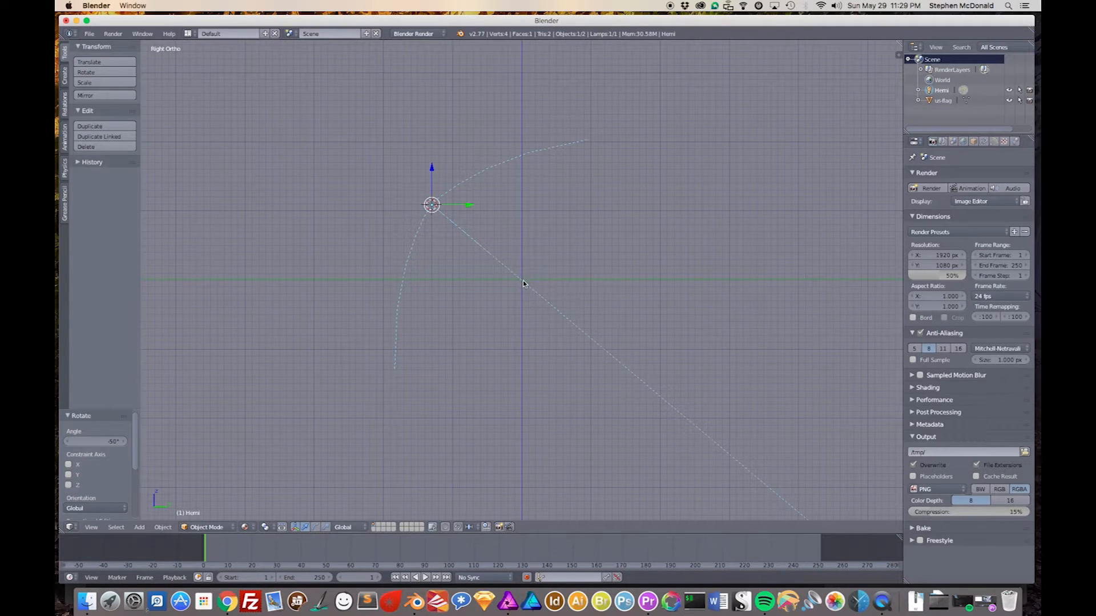
pyautogui.press('KP_1')
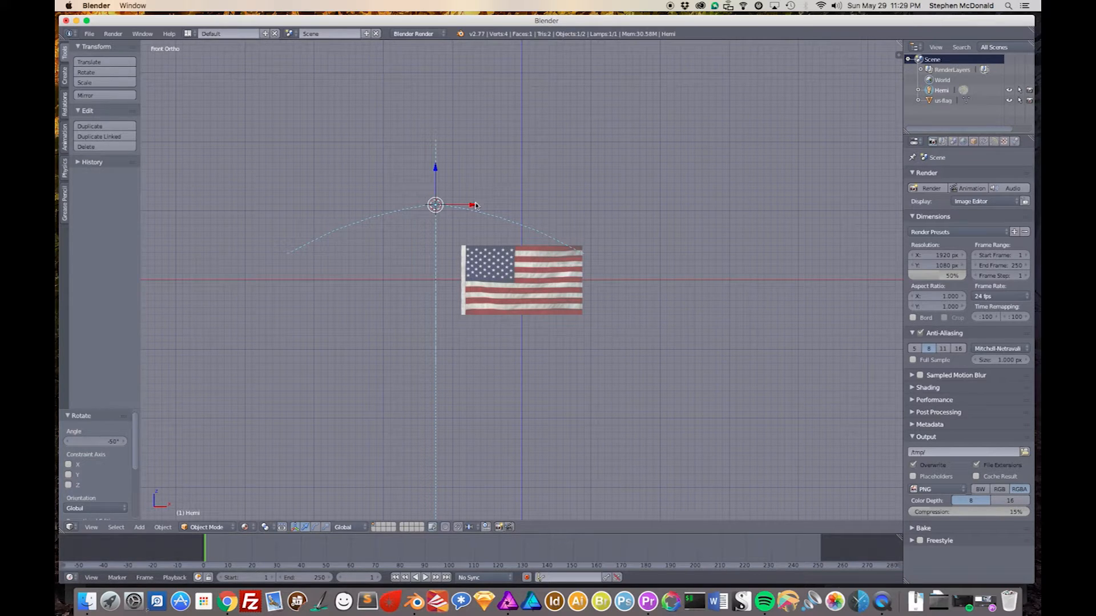
pyautogui.moveTo(475, 207); pyautogui.dragTo(560, 206)
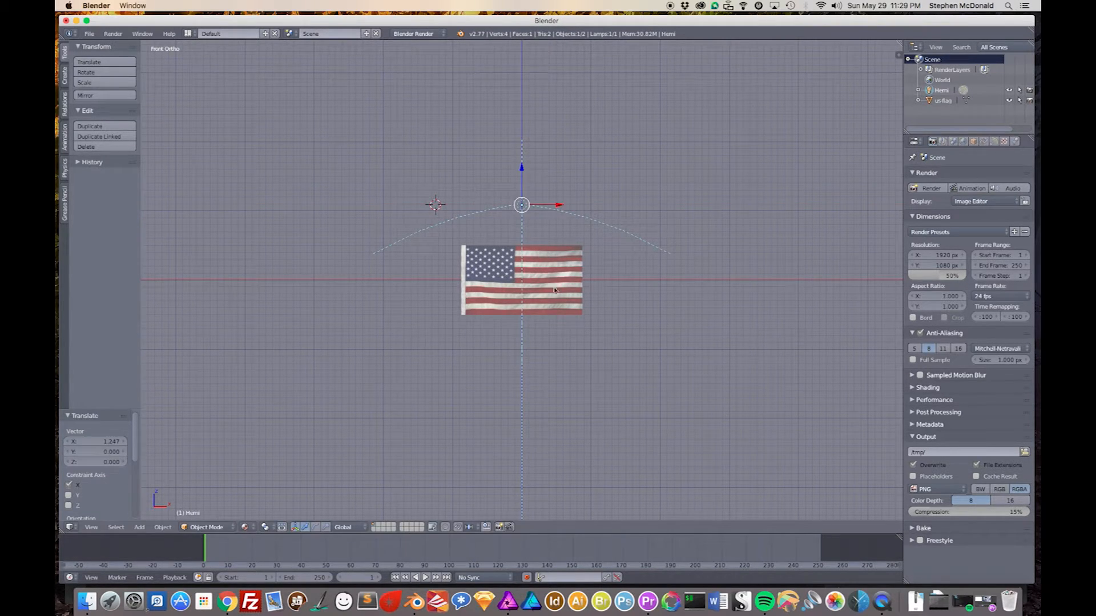
# Step: Examine the lamp's new direction and the flag's illumination from both sides, ending at the front
pyautogui.press('KP_4')
pyautogui.press('KP_4')
pyautogui.press('KP_4')
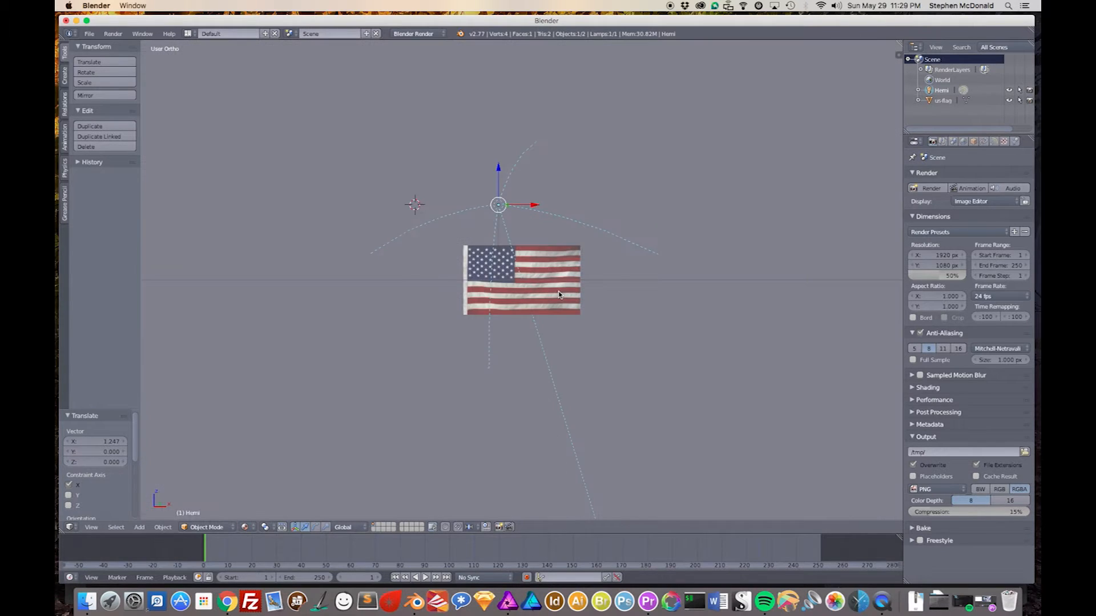
pyautogui.press('KP_6')
pyautogui.press('KP_6')
pyautogui.press('KP_4')
pyautogui.press('KP_4')
pyautogui.press('KP_4')
pyautogui.press('KP_4')
pyautogui.press('KP_6')
pyautogui.press('KP_6')
pyautogui.press('KP_6')
pyautogui.press('KP_6')
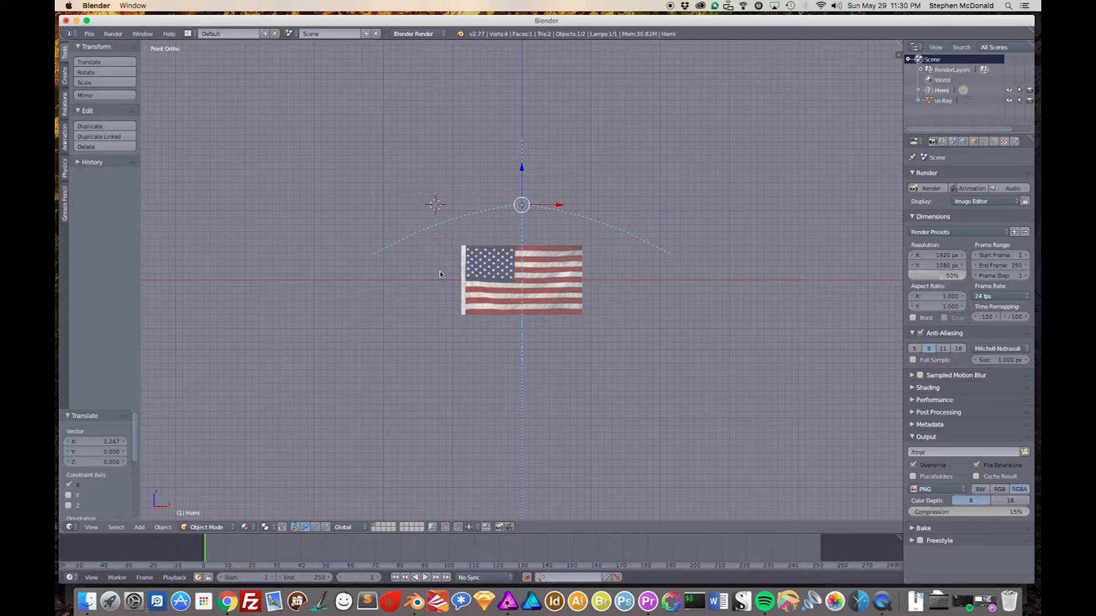
# Step: Place the 3D cursor below the flag's left edge in the front view and add a camera there, at about X -1.173, Y -1.299, Z -0.865
pyautogui.click(440, 342)
pyautogui.press('KP_3')
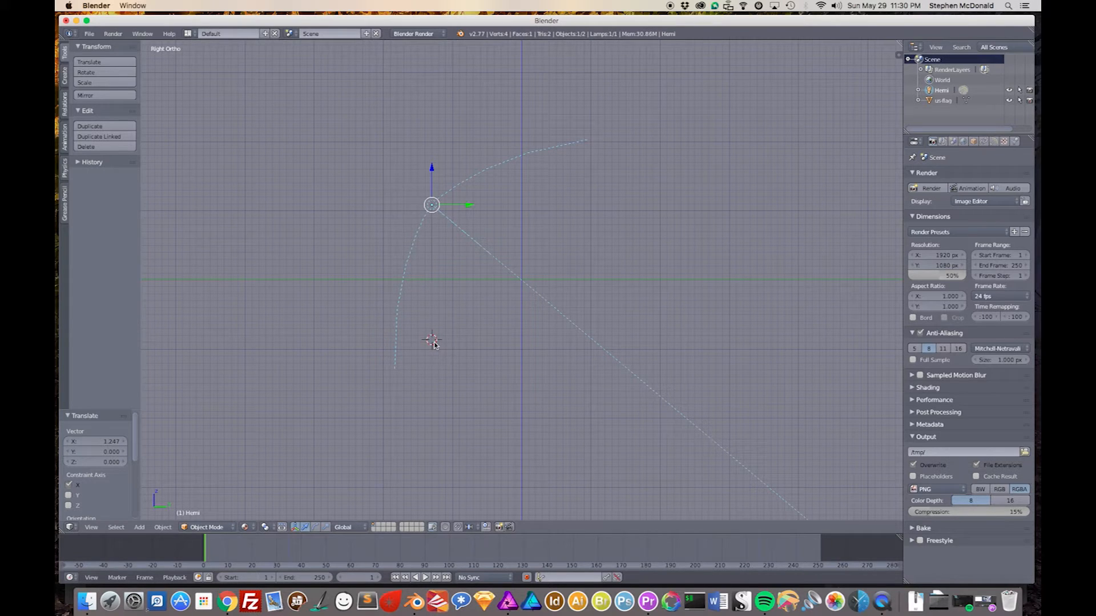
pyautogui.hotkey('shift', 'a')
pyautogui.moveTo(434, 344)
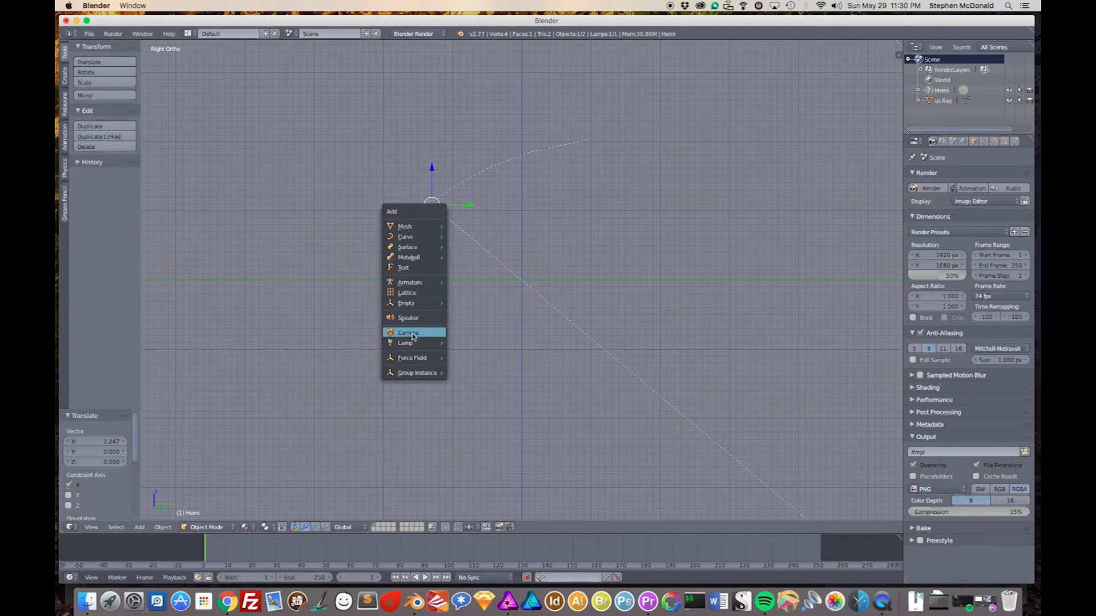
pyautogui.click(413, 335)
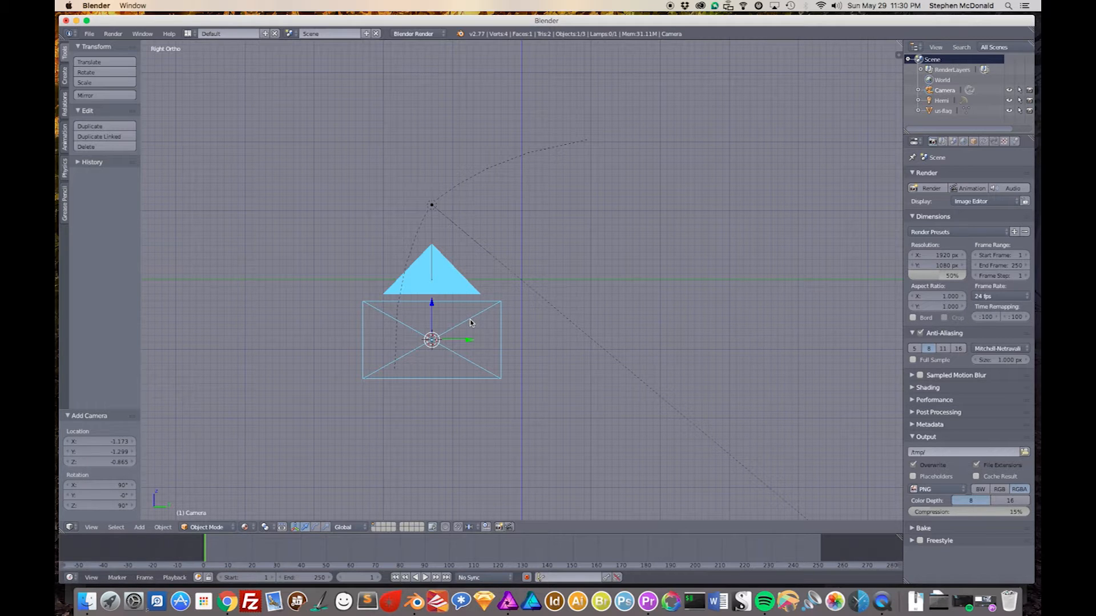
# Step: Move the camera 0.898 along X in the front view, and rotate it about 98.747° in the top view to face the flag
pyautogui.press('KP_1')
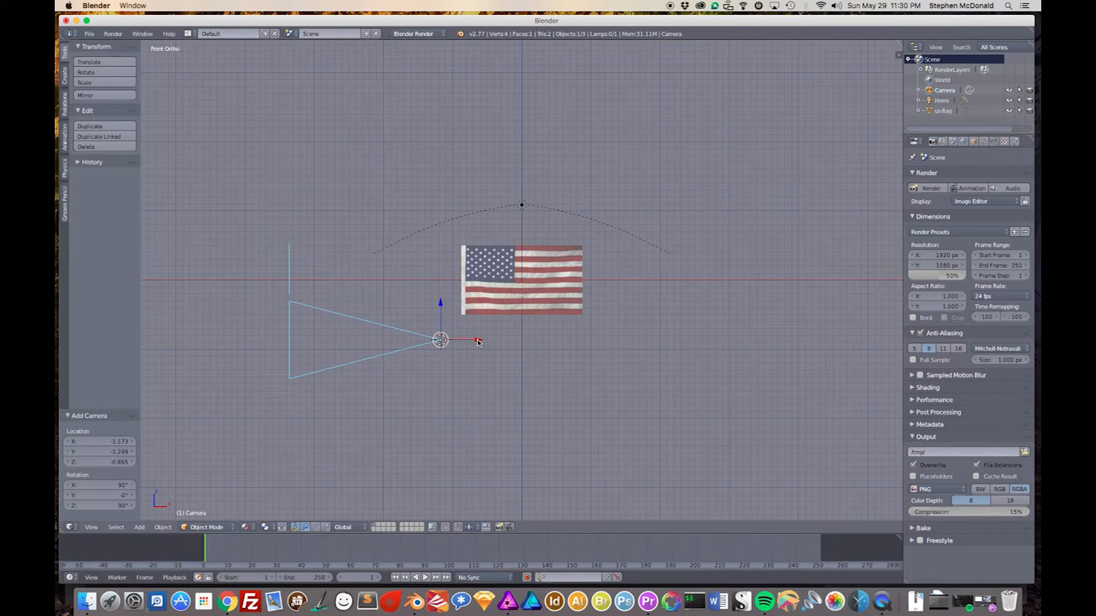
pyautogui.moveTo(477, 340); pyautogui.dragTo(539, 341)
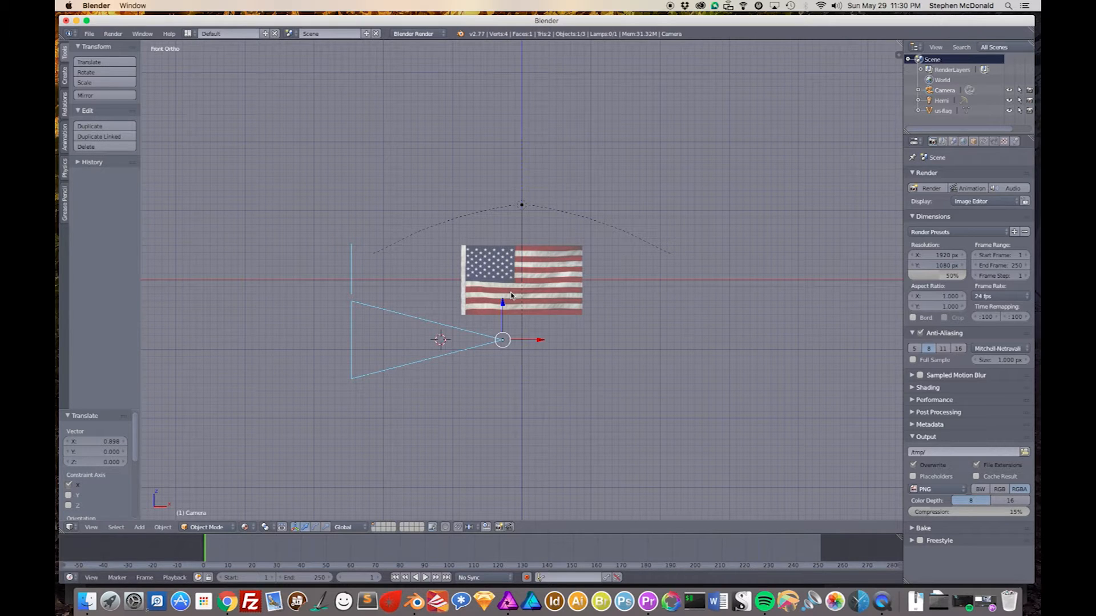
pyautogui.press('KP_7')
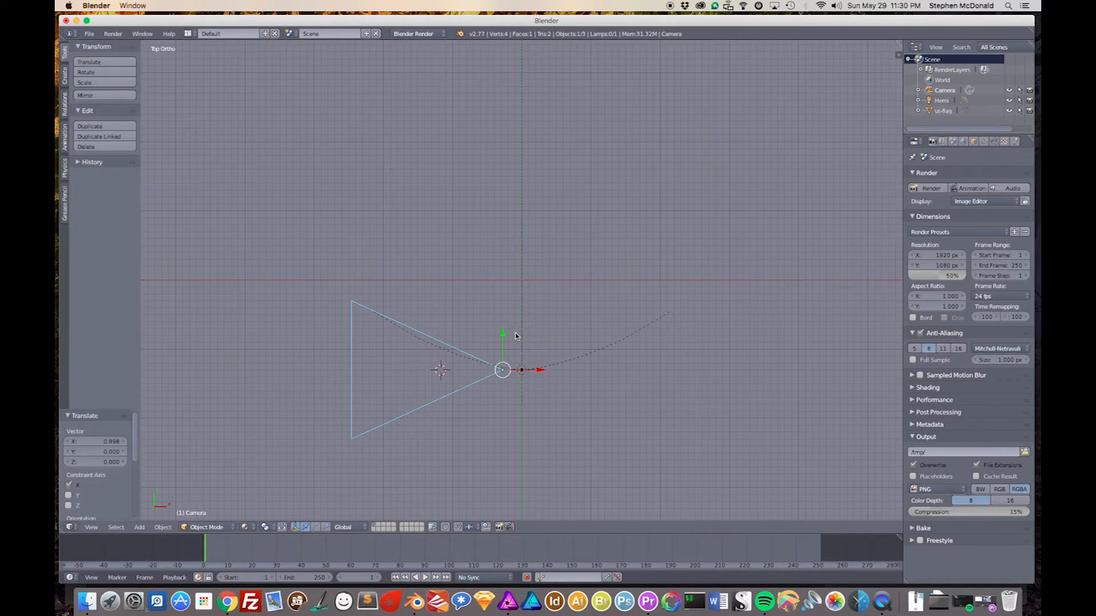
pyautogui.press('r')
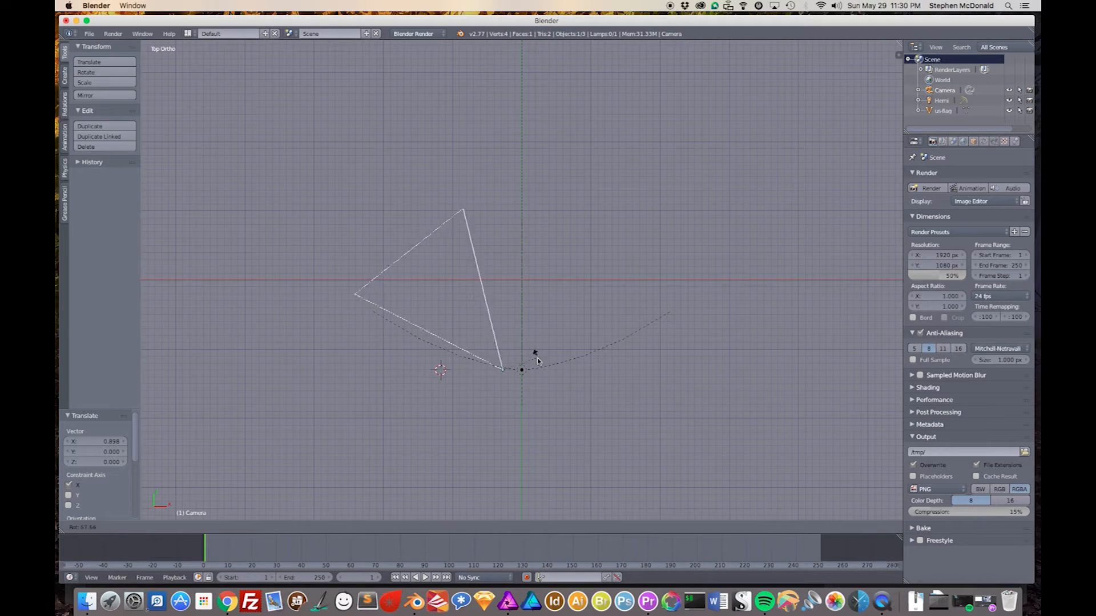
pyautogui.click(543, 393)
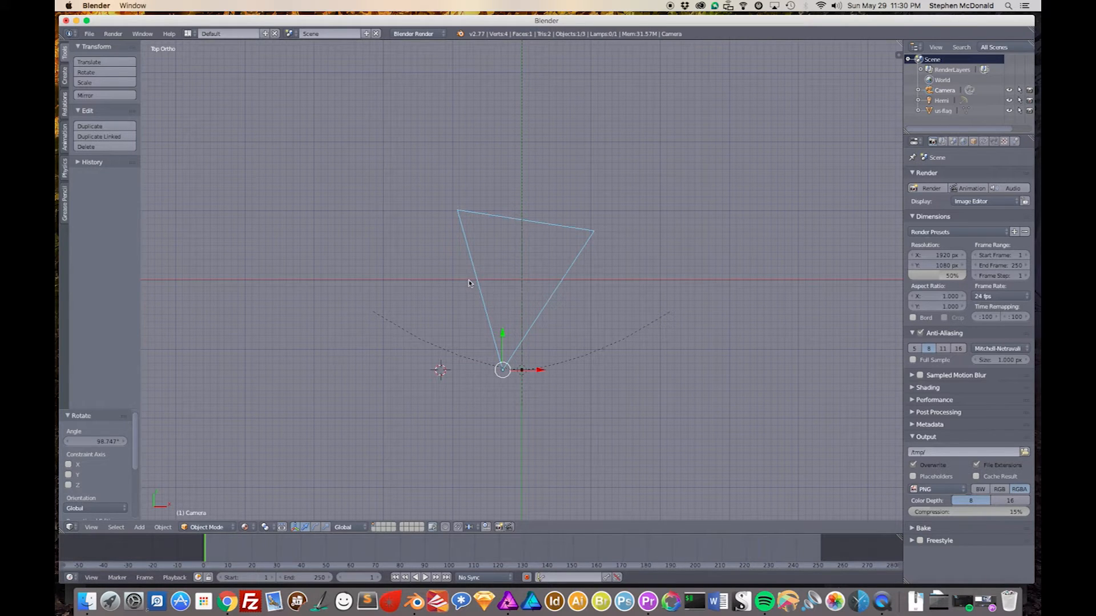
# Step: Tilt the camera upward by rotating it about -35.601° in the right view, and check its aim in the front view
pyautogui.press('KP_1')
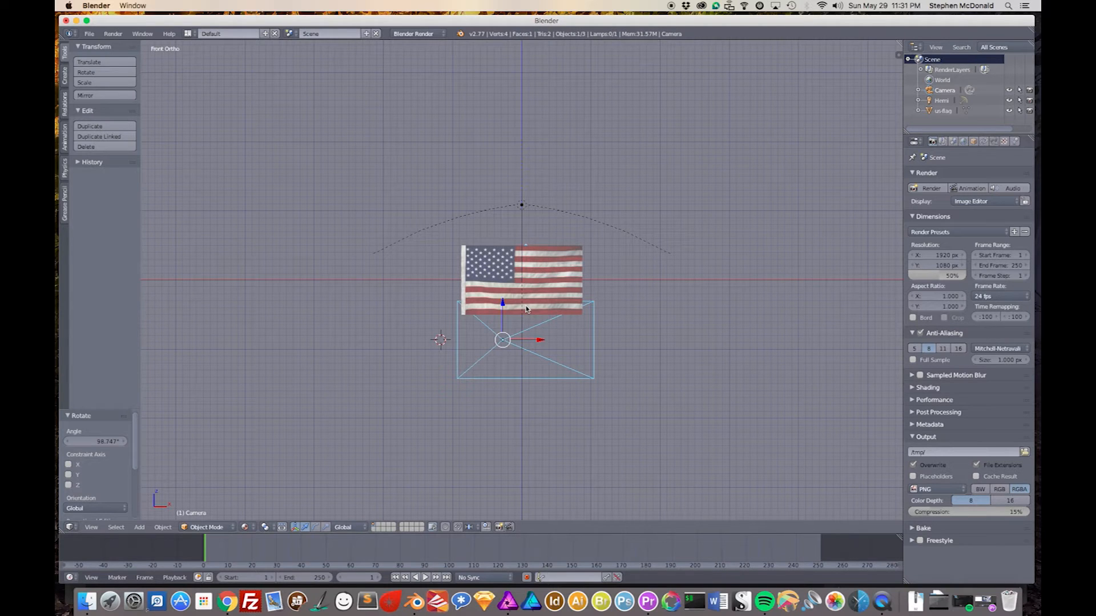
pyautogui.press('KP_3')
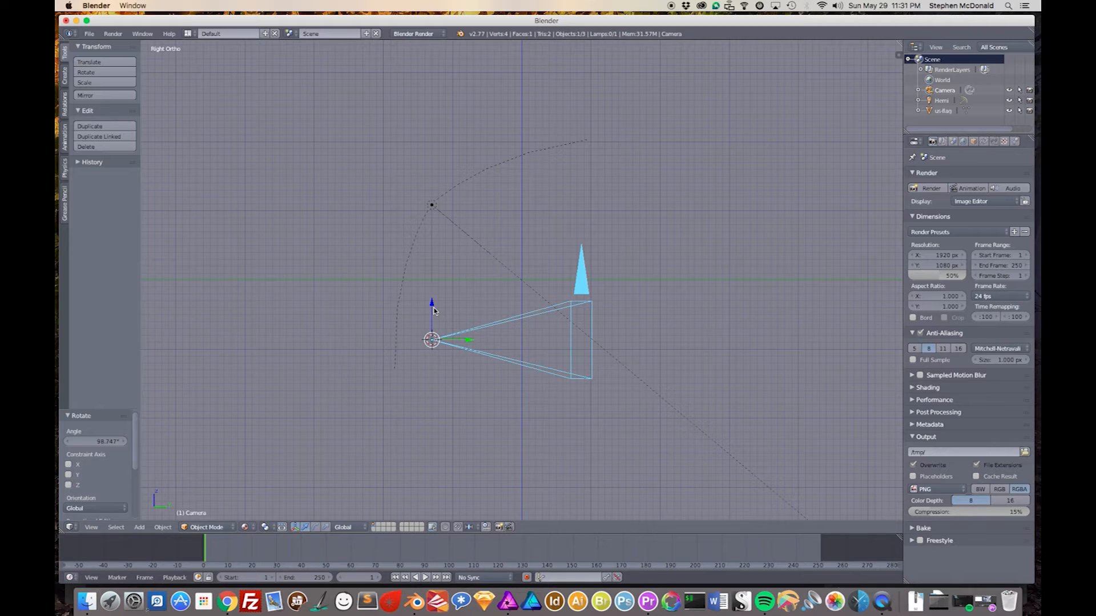
pyautogui.press('r')
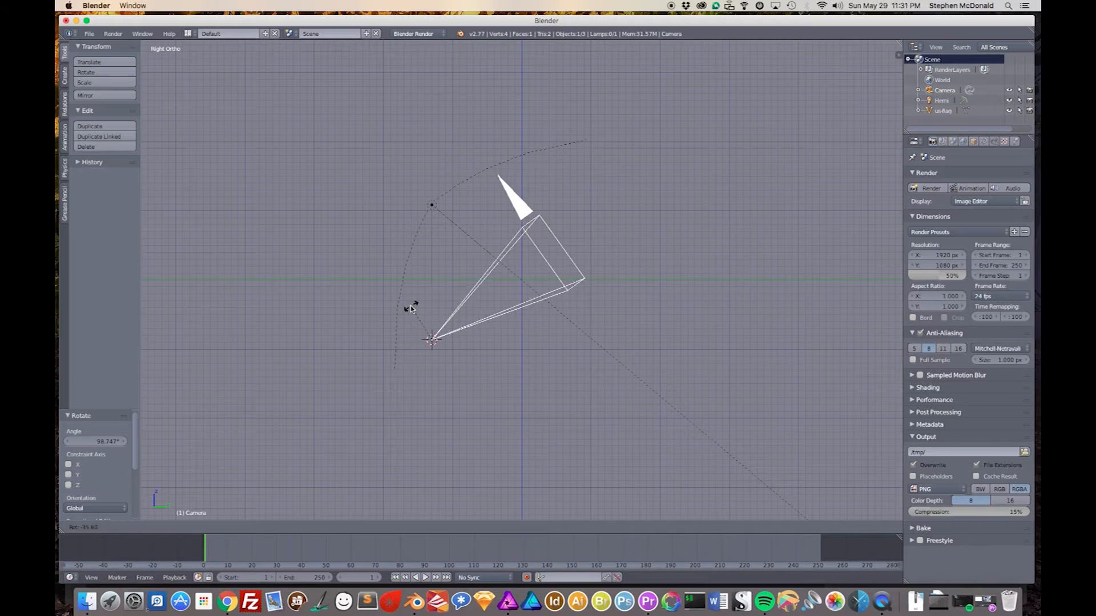
pyautogui.click(410, 308)
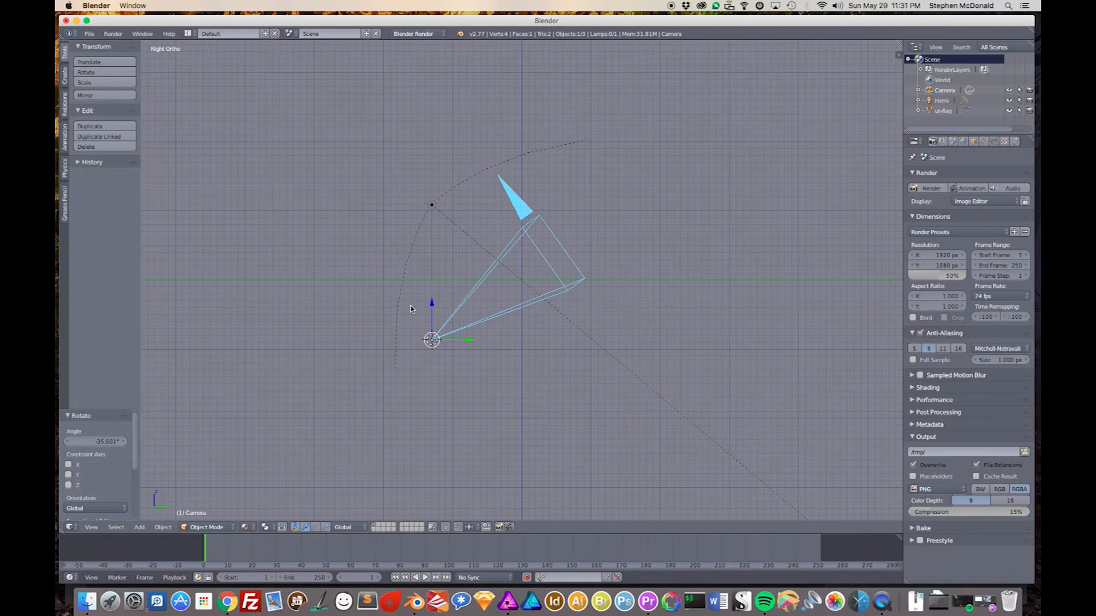
pyautogui.press('KP_1')
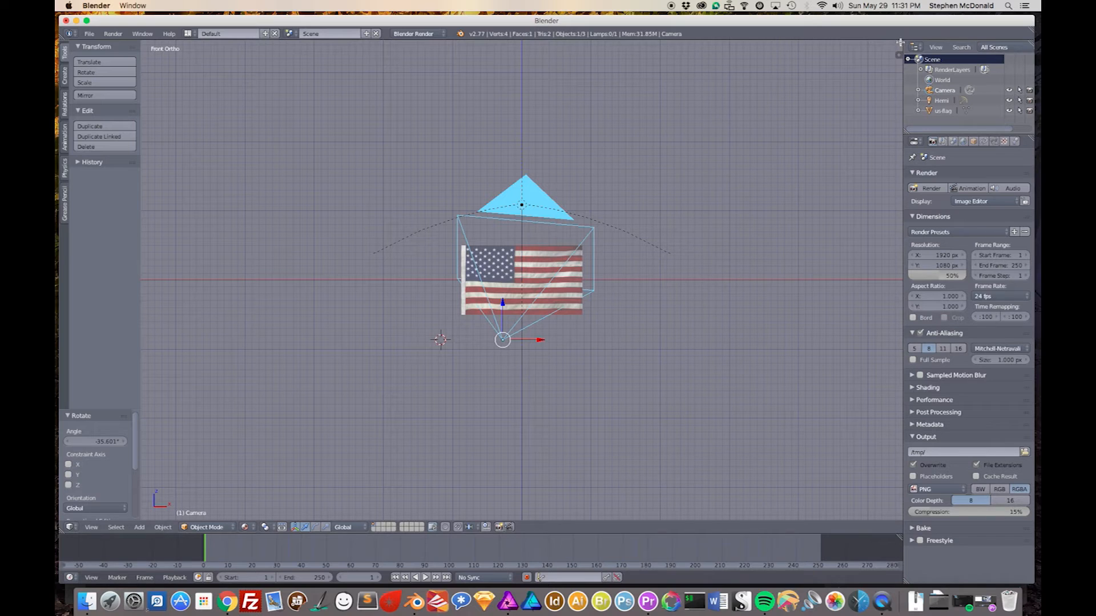
# Step: Split the 3D viewport into two stacked areas and show the camera's view in the upper one
pyautogui.moveTo(900, 42); pyautogui.dragTo(905, 263)
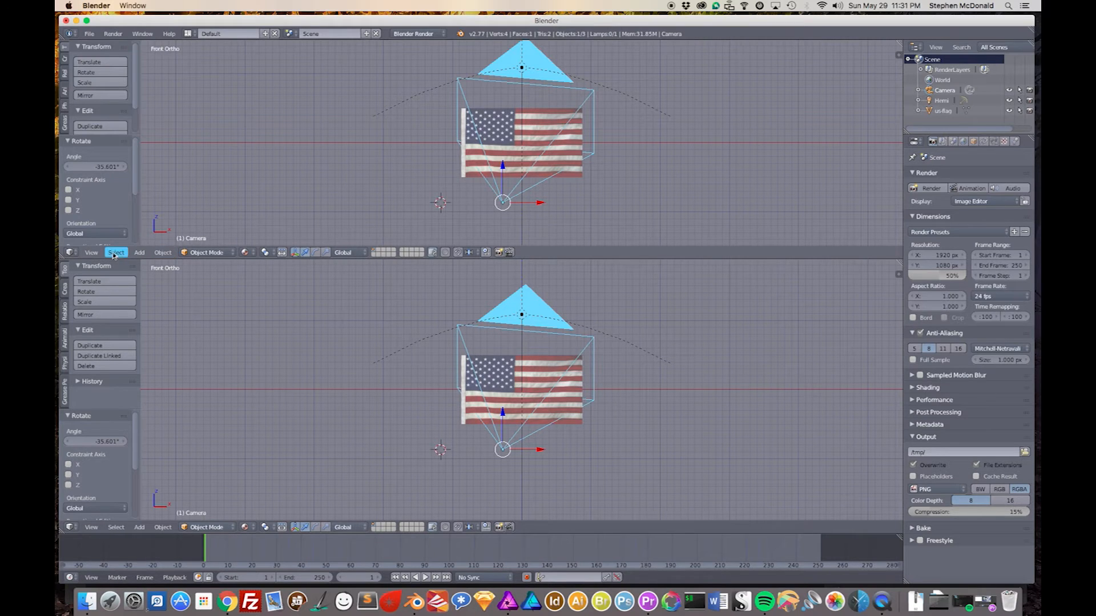
pyautogui.click(95, 254)
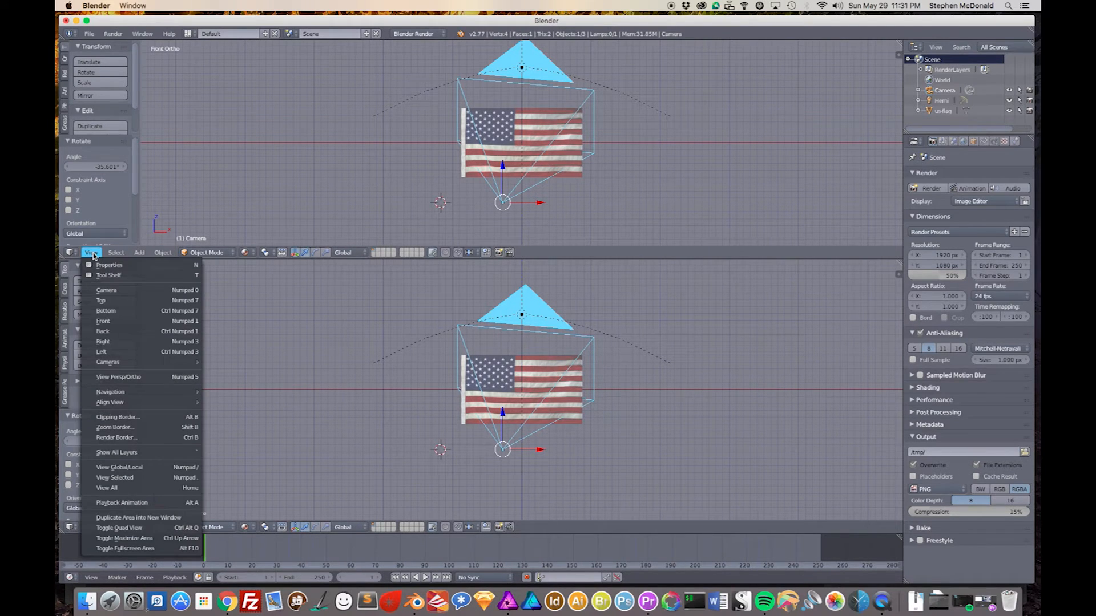
pyautogui.click(109, 291)
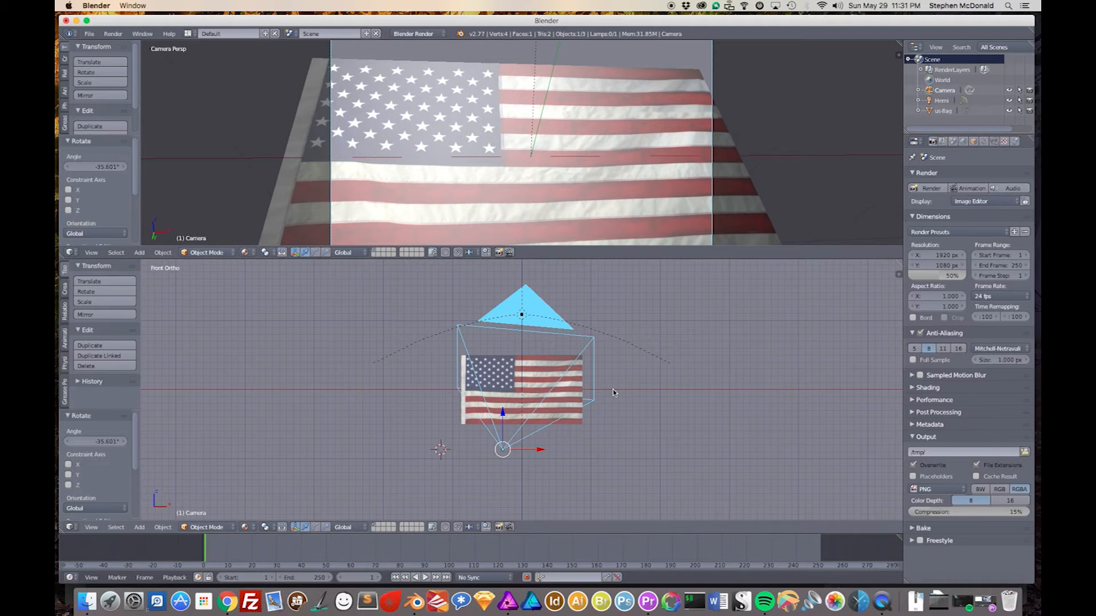
# Step: In the lower area's right view, move the camera -0.267 along Y and rotate it about 7.57°
pyautogui.press('KP_3')
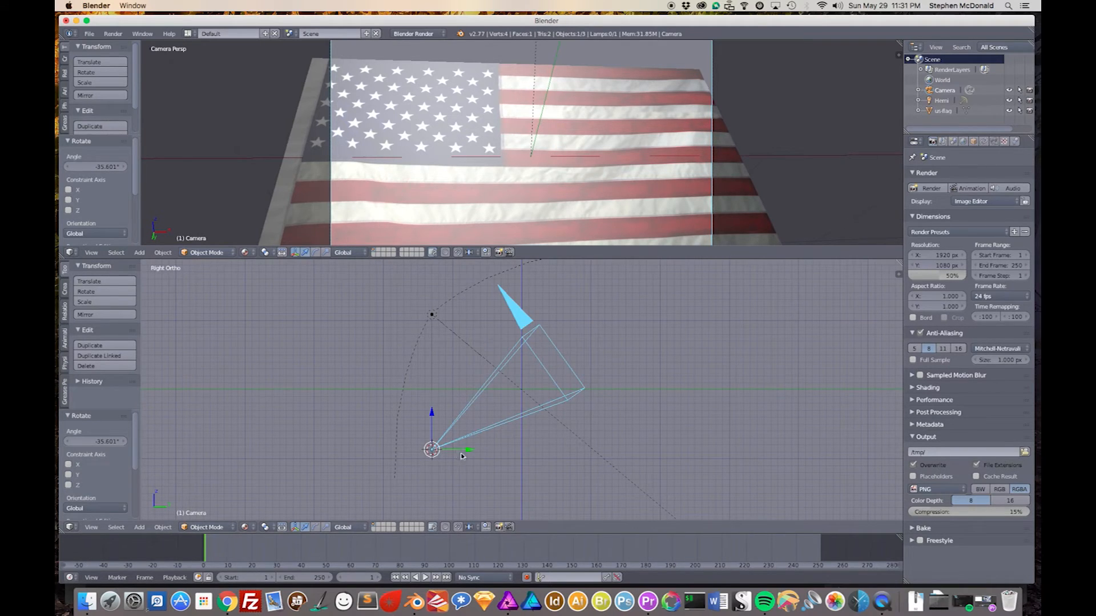
pyautogui.moveTo(471, 452); pyautogui.dragTo(451, 453)
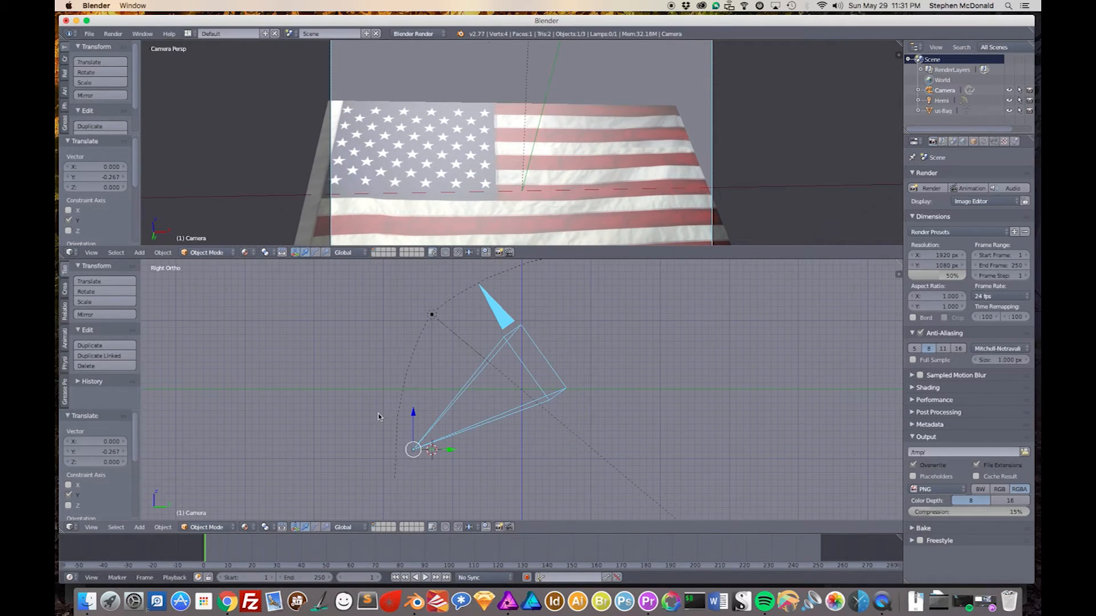
pyautogui.press('r')
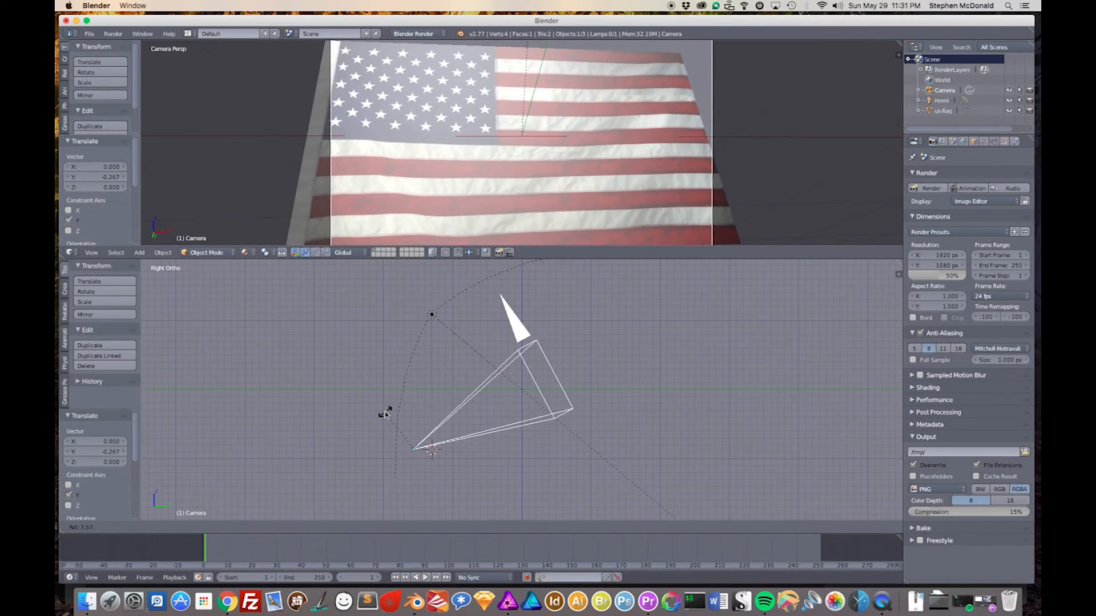
pyautogui.click(385, 413)
# Step: Move the camera -0.631 along Y, away from the flag, and rotate it -16.177° to aim it more steeply upward
pyautogui.moveTo(451, 453); pyautogui.dragTo(405, 454)
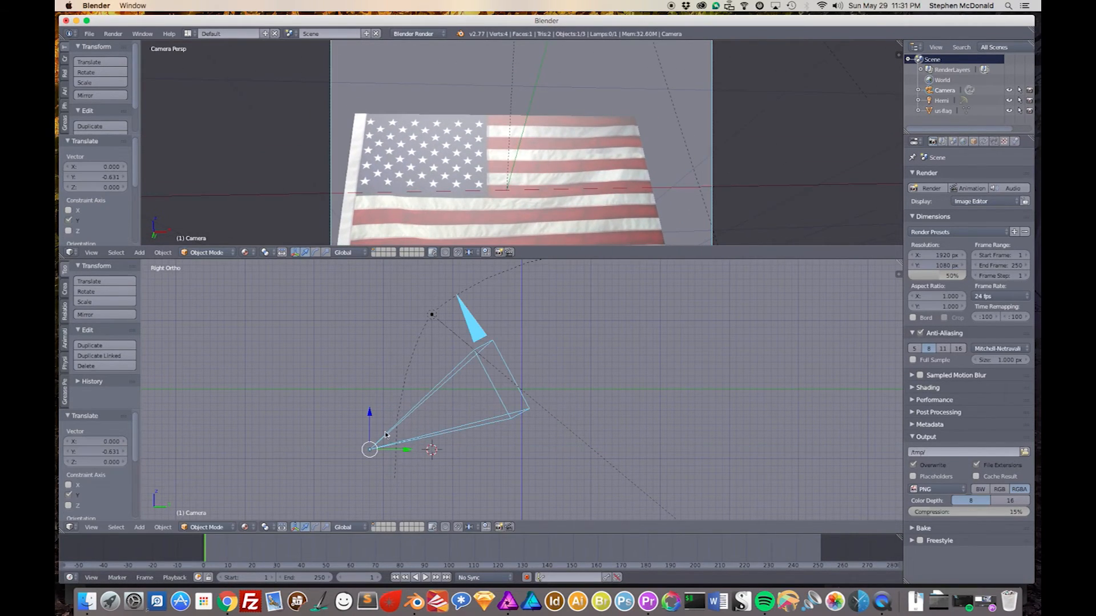
pyautogui.press('r')
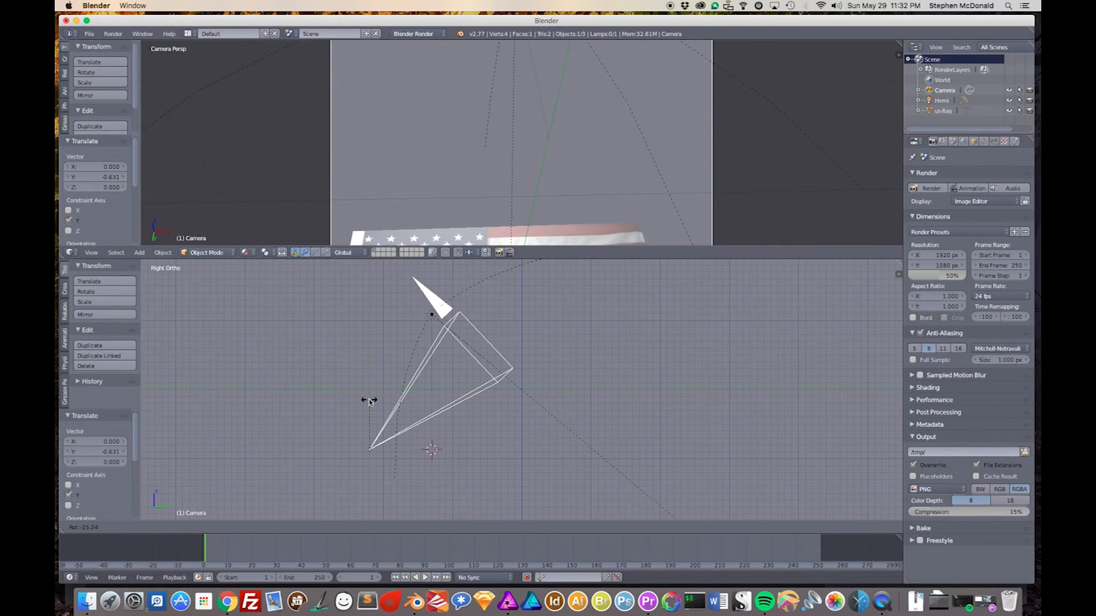
pyautogui.click(367, 407)
# Step: Move the camera 1.484 along Y toward the flag, and fine-tune with nudges of Y -0.052, Z -0.022 and Y 0.134, Z 0.156
pyautogui.moveTo(408, 453); pyautogui.dragTo(498, 450)
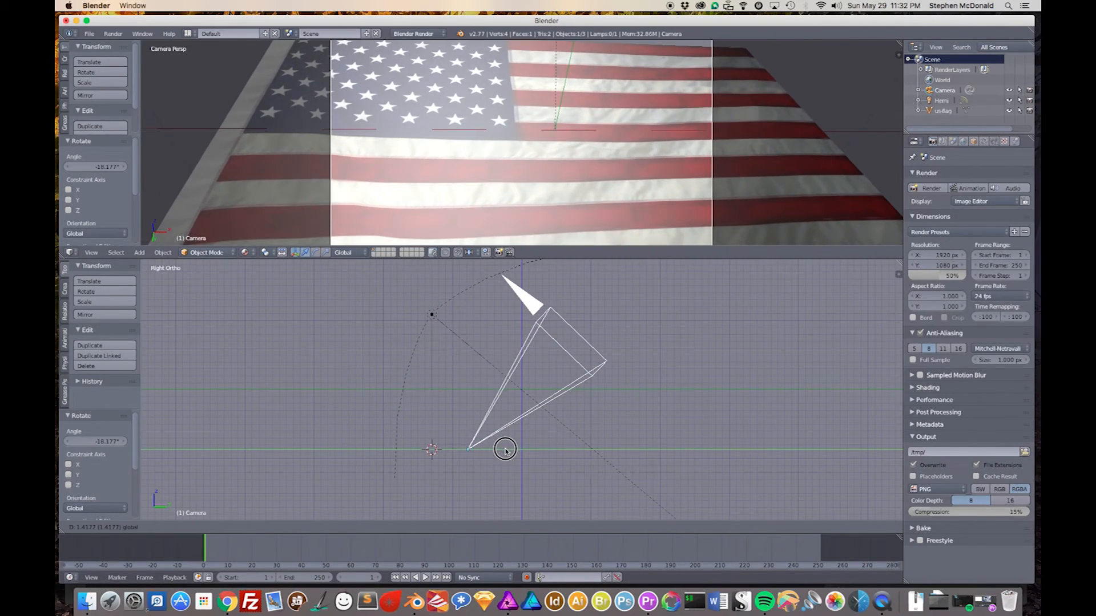
pyautogui.moveTo(505, 450); pyautogui.dragTo(511, 451)
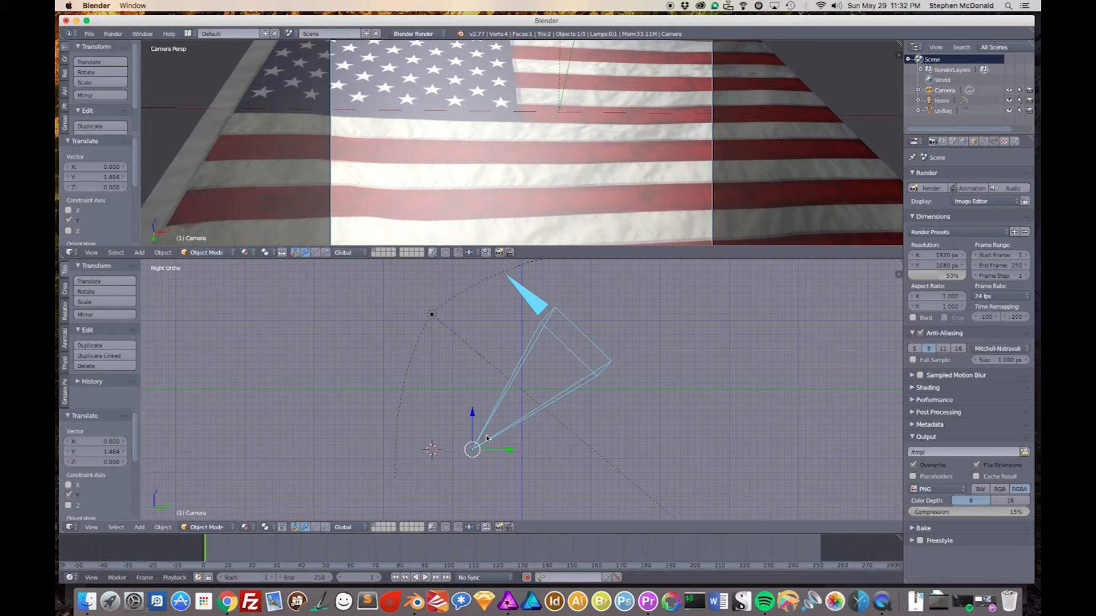
pyautogui.moveTo(488, 437)
pyautogui.mouseDown(button='right')
pyautogui.moveTo(503, 431)
pyautogui.moveTo(481, 408)
pyautogui.moveTo(476, 444)
pyautogui.moveTo(502, 438)
pyautogui.moveTo(481, 428)
pyautogui.moveTo(461, 452)
pyautogui.moveTo(476, 470)
pyautogui.moveTo(484, 439)
pyautogui.mouseUp(button='right')
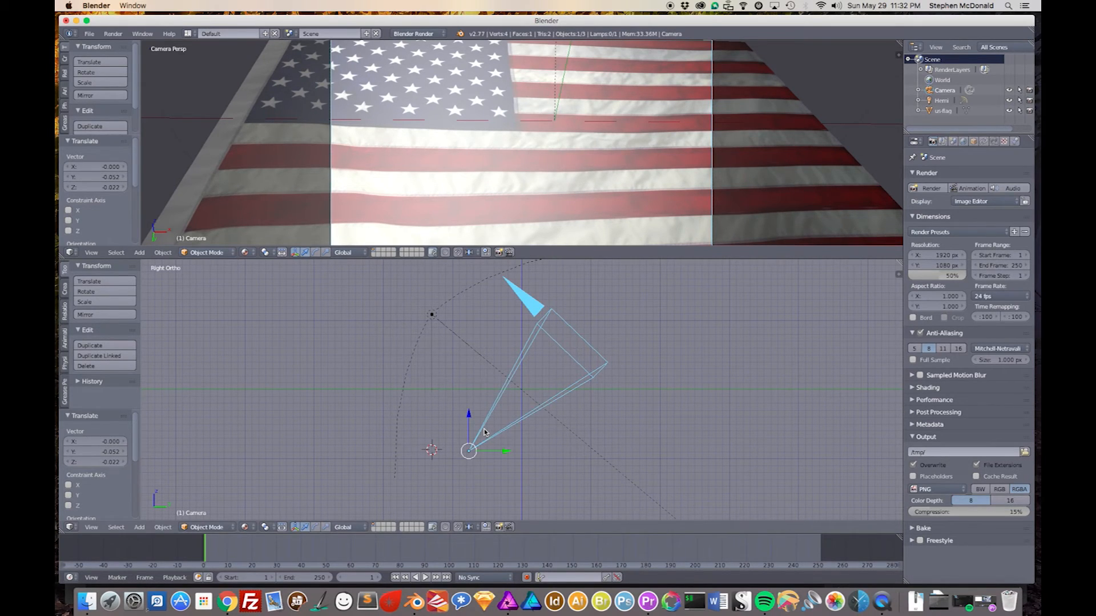
pyautogui.moveTo(484, 432); pyautogui.dragTo(493, 422, button='right')
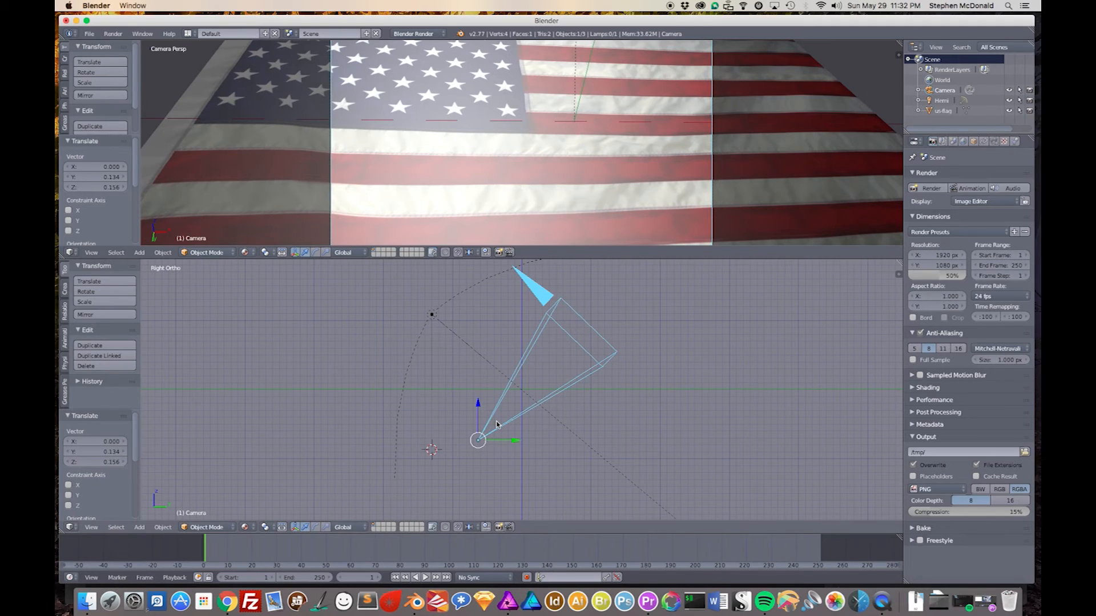
# Step: In the front view, rotate the camera 7.211° and move it -0.289 along X and 0.074 along Z for a tilted close-up
pyautogui.press('KP_1')
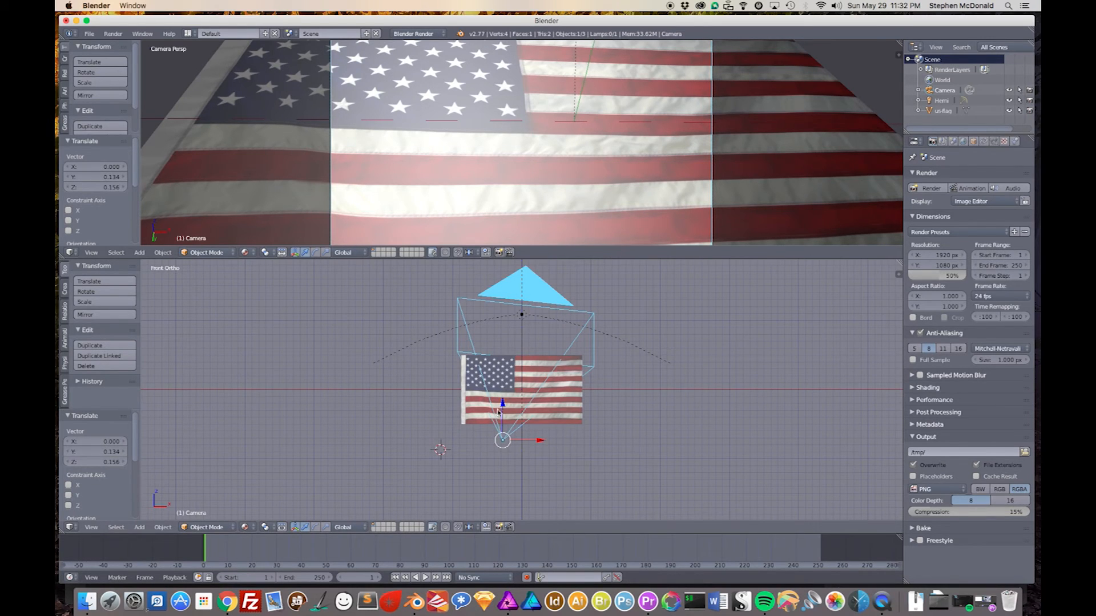
pyautogui.press('r')
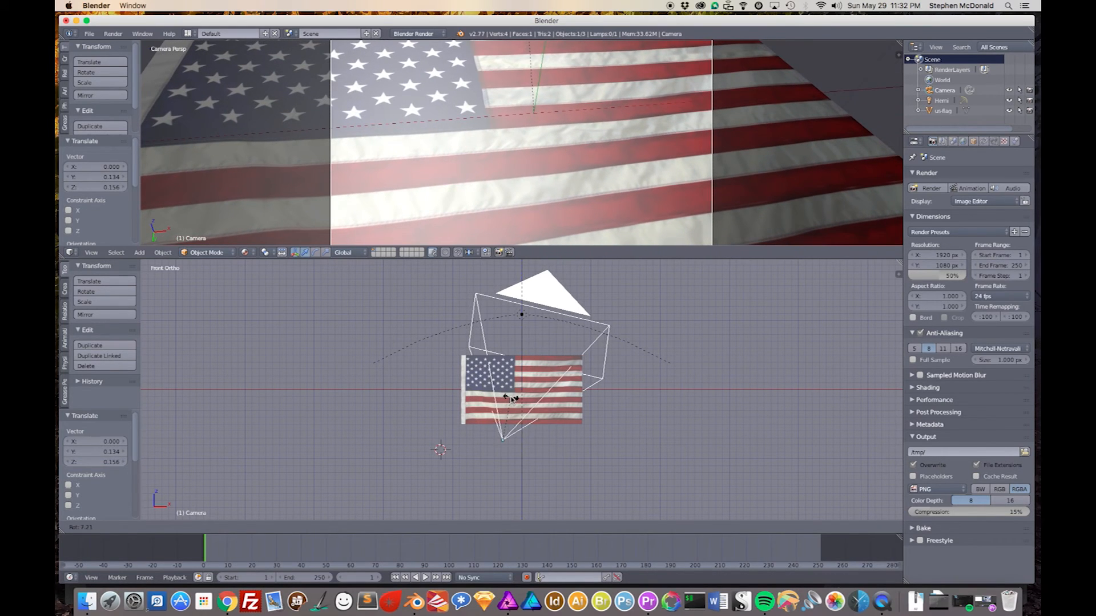
pyautogui.click(515, 403)
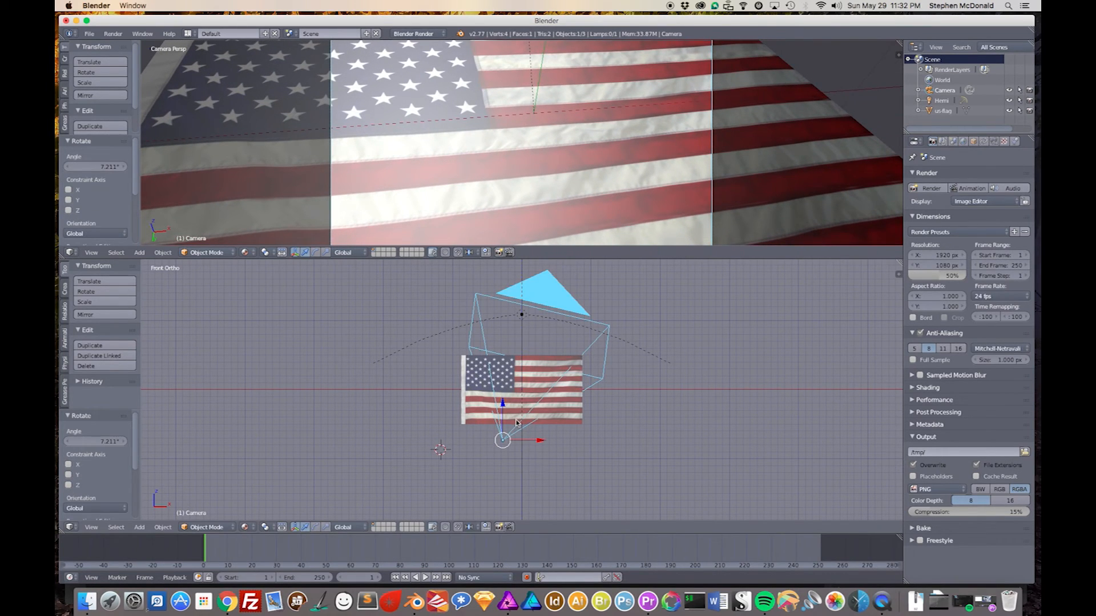
pyautogui.press('g')
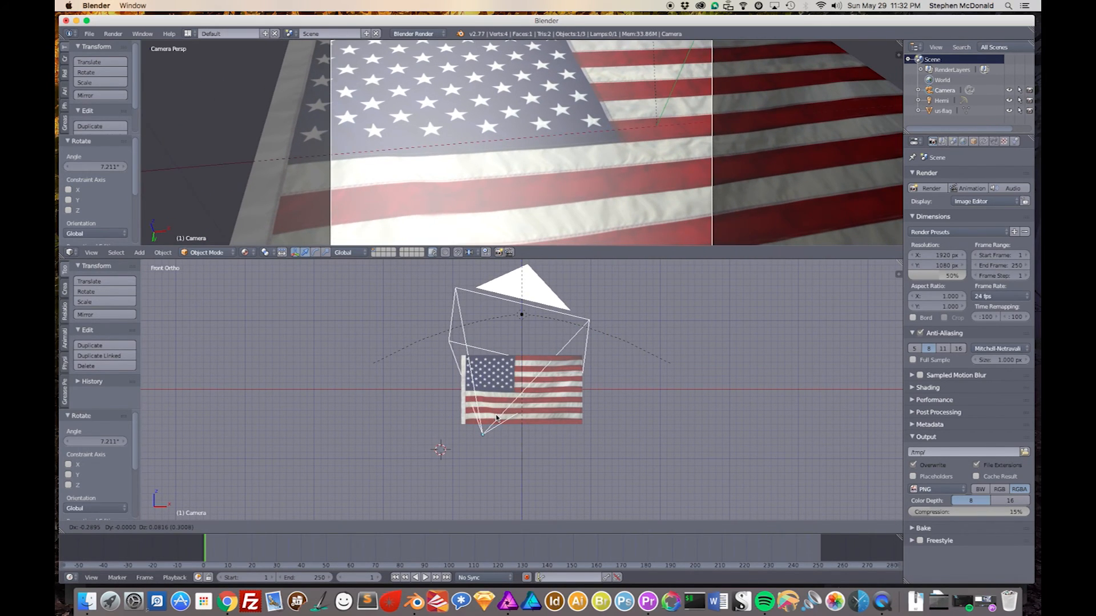
pyautogui.click(497, 419)
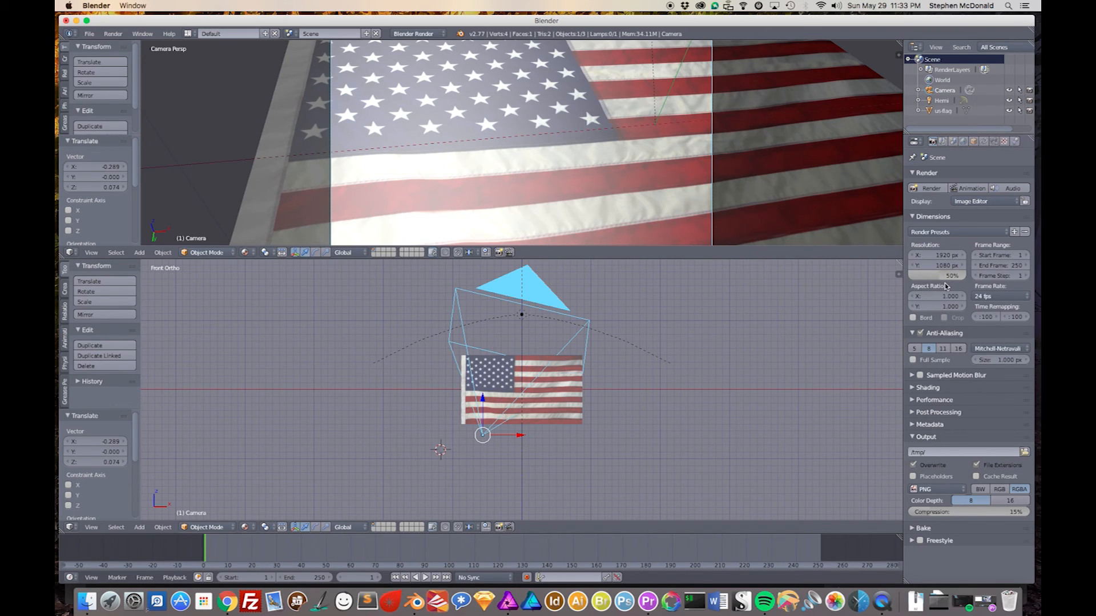
# Step: Render a still image of the current frame through the camera
pyautogui.click(932, 187)
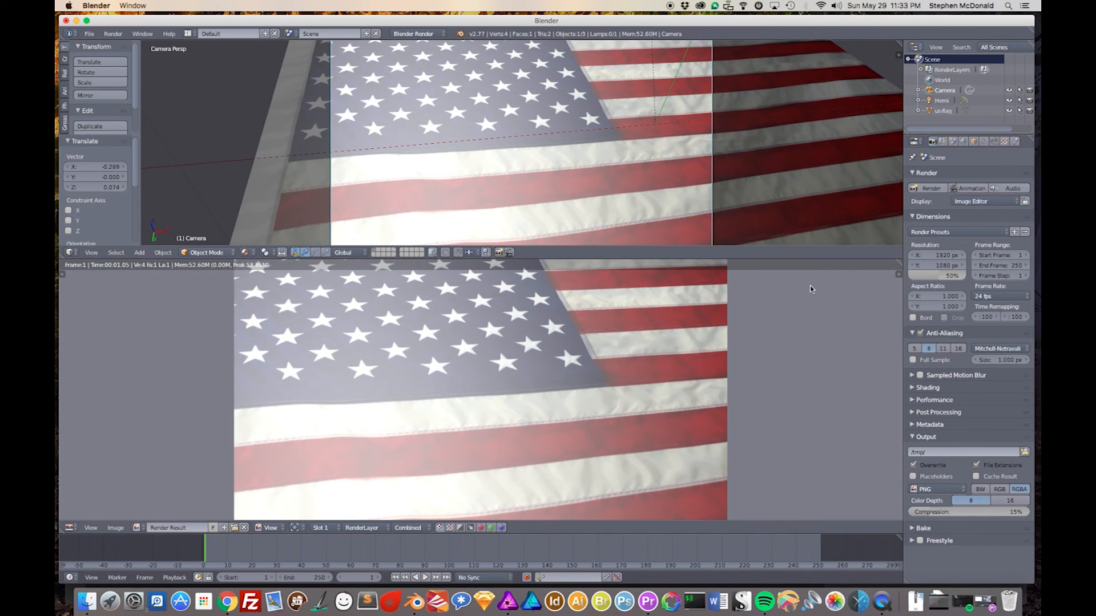